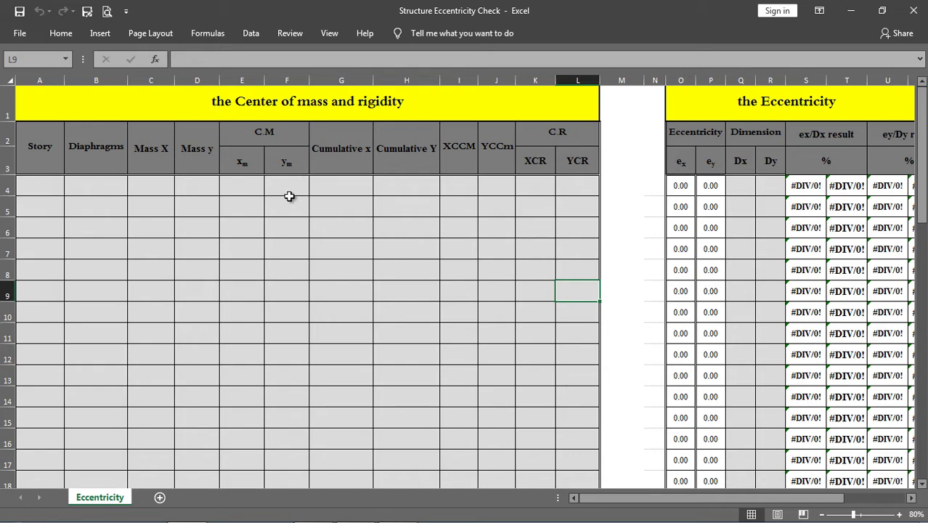
- Review the center of mass and rigidity diagram, the ASCE7-16 eccentricity clause, the allowable eccentricity note and the torsion illustration in the worksheet
{"action": "scroll", "coordinate": [289, 198], "scroll_direction": "down", "scroll_amount": 10}
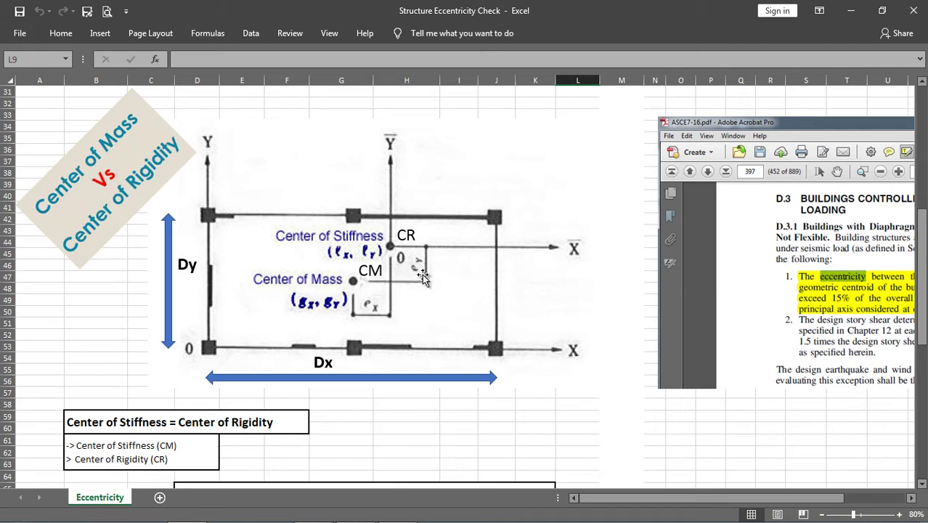
{"action": "scroll", "coordinate": [377, 298], "scroll_direction": "down", "scroll_amount": 1}
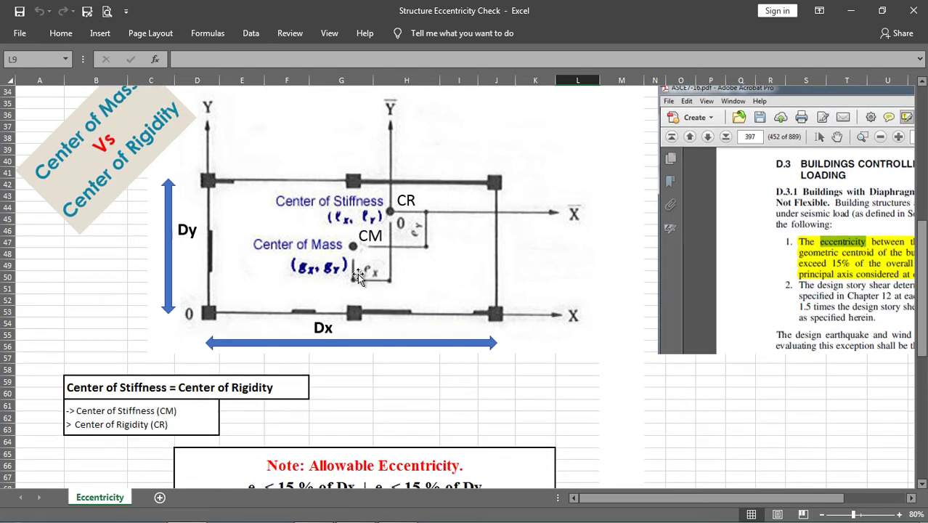
{"action": "scroll", "coordinate": [376, 278], "scroll_direction": "down", "scroll_amount": 1}
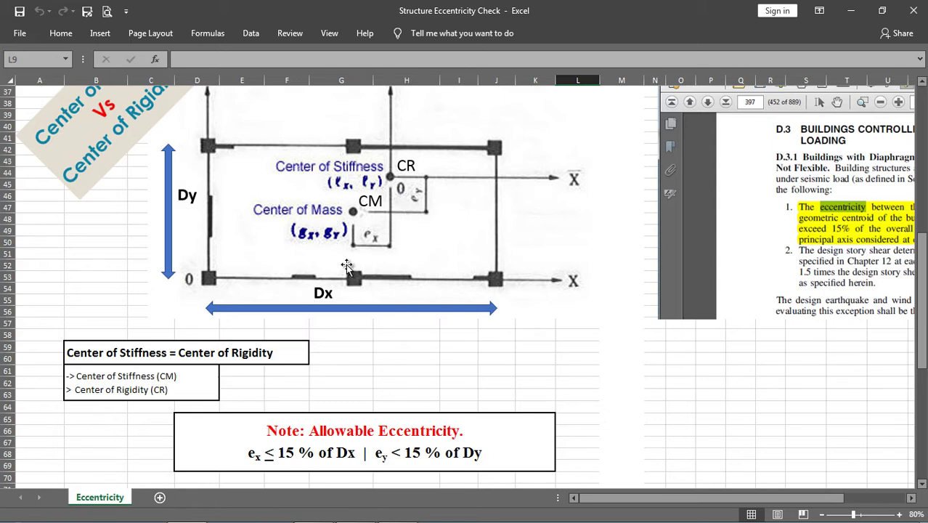
{"action": "scroll", "coordinate": [319, 284], "scroll_direction": "down", "scroll_amount": 1}
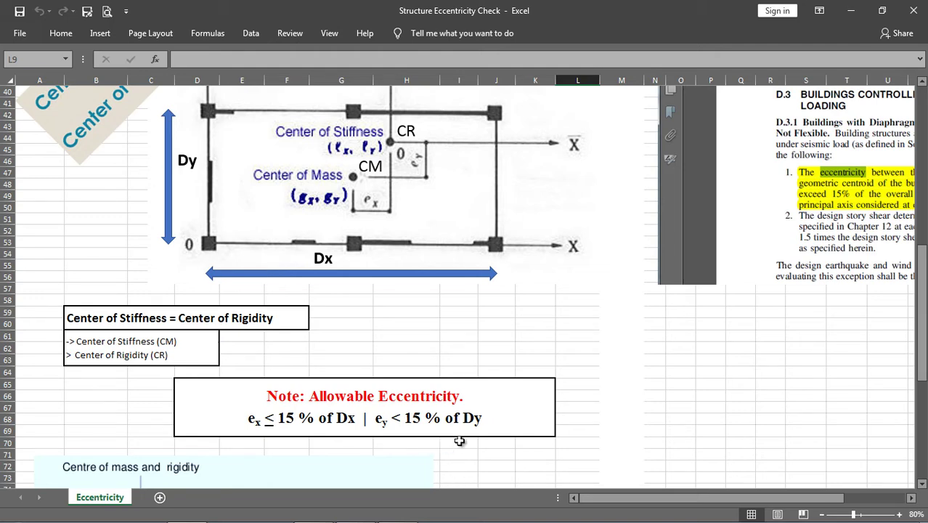
{"action": "left_click_drag", "start_coordinate": [648, 499], "coordinate": [741, 505]}
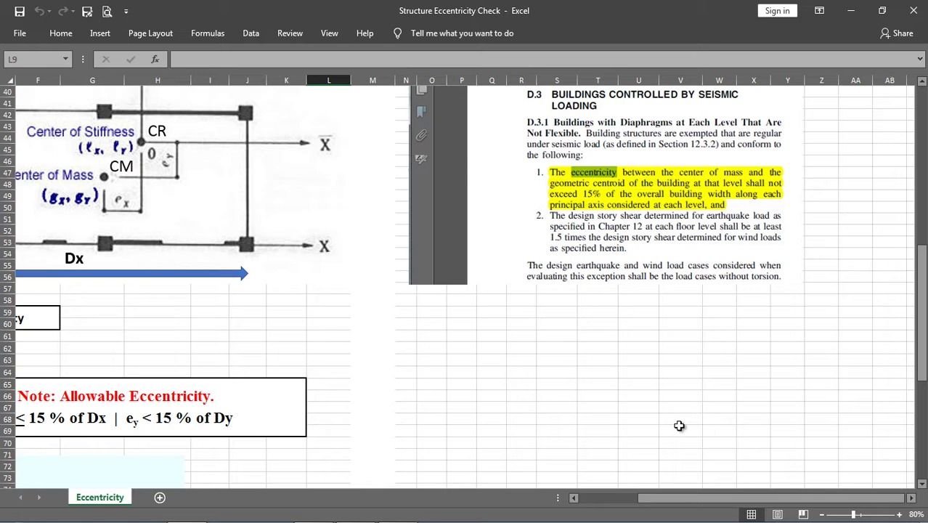
{"action": "scroll", "coordinate": [673, 415], "scroll_direction": "up", "scroll_amount": 2}
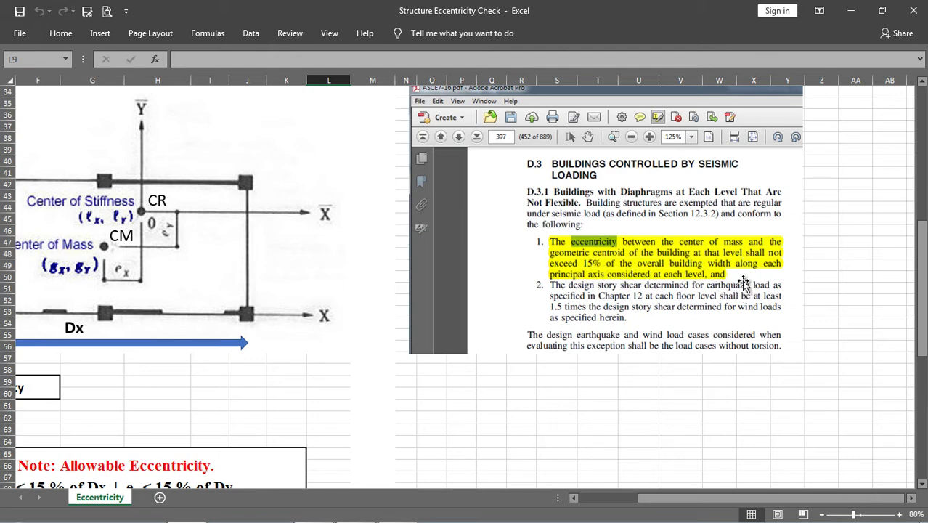
{"action": "left_click_drag", "start_coordinate": [736, 498], "coordinate": [670, 507]}
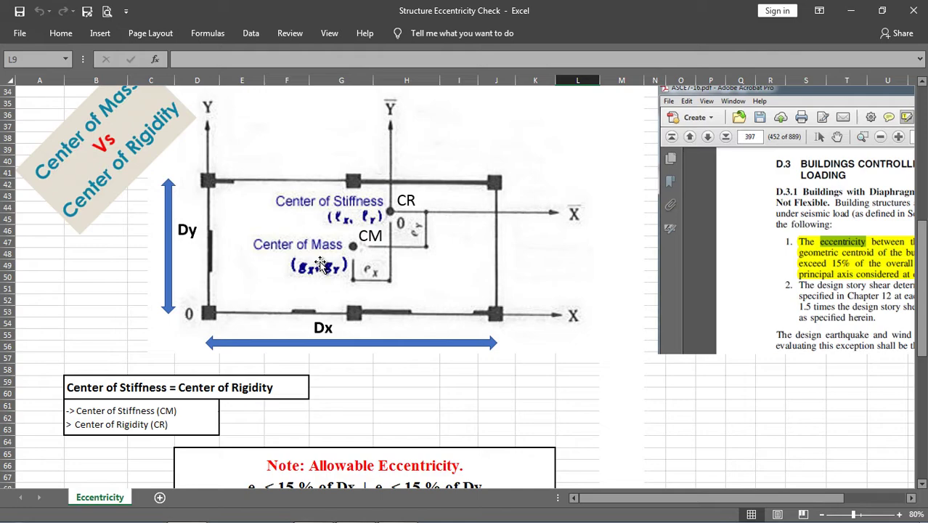
{"action": "scroll", "coordinate": [320, 263], "scroll_direction": "down", "scroll_amount": 3}
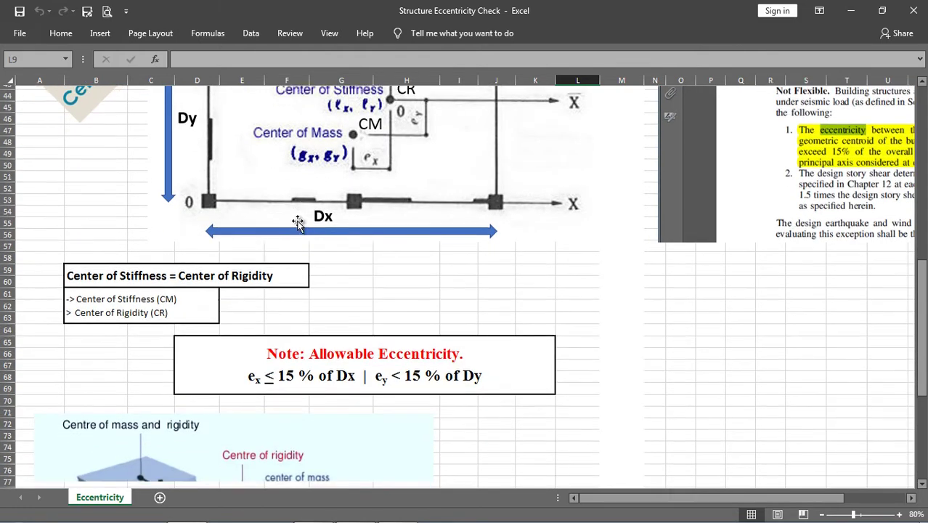
{"action": "scroll", "coordinate": [298, 223], "scroll_direction": "down", "scroll_amount": 6}
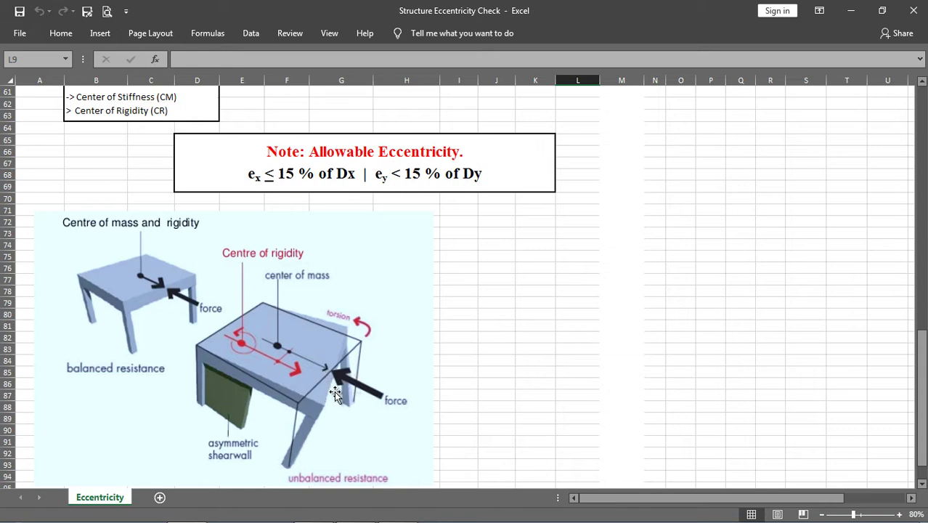
{"action": "scroll", "coordinate": [300, 364], "scroll_direction": "down", "scroll_amount": 1}
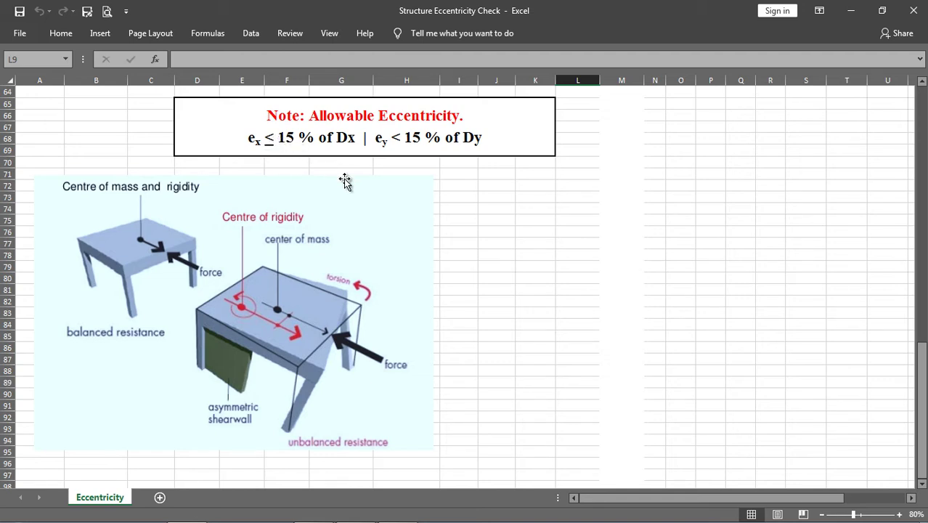
{"action": "scroll", "coordinate": [447, 250], "scroll_direction": "up", "scroll_amount": 3}
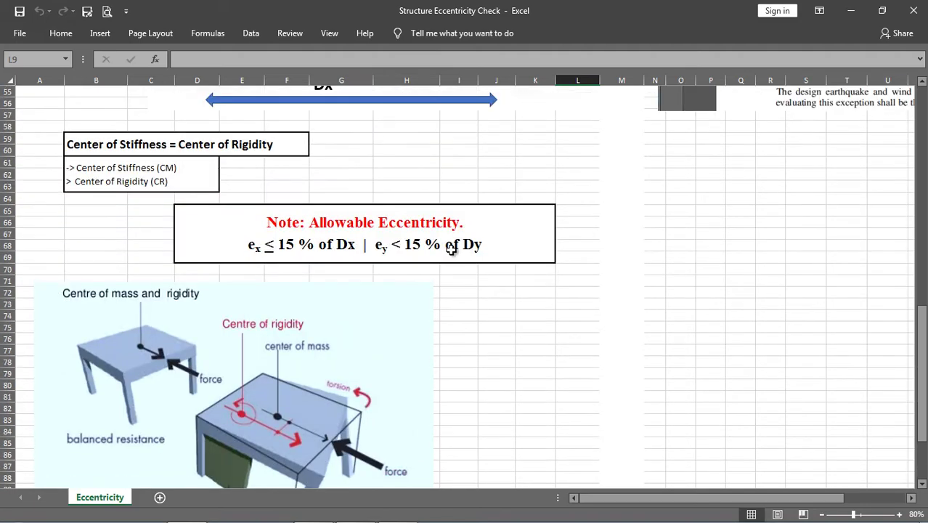
{"action": "scroll", "coordinate": [452, 249], "scroll_direction": "up", "scroll_amount": 2}
{"action": "scroll", "coordinate": [443, 243], "scroll_direction": "up", "scroll_amount": 10}
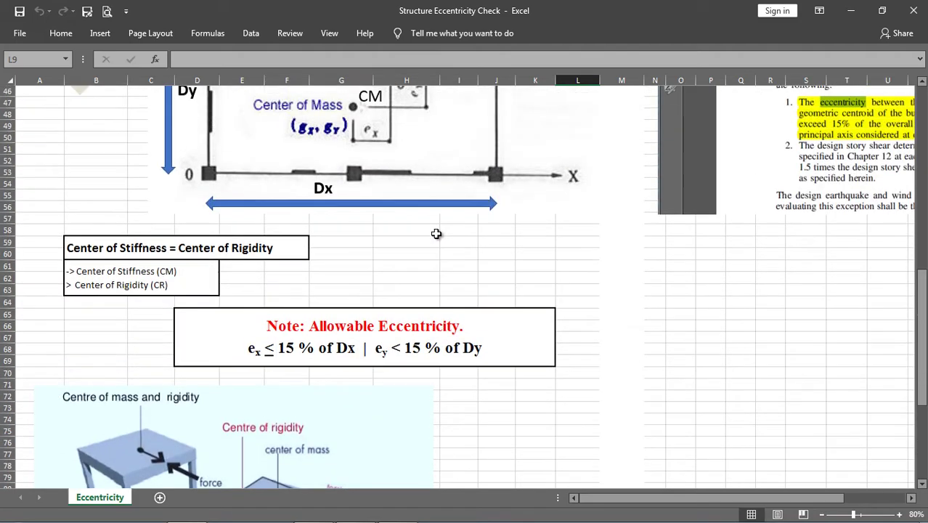
{"action": "scroll", "coordinate": [435, 235], "scroll_direction": "up", "scroll_amount": 6}
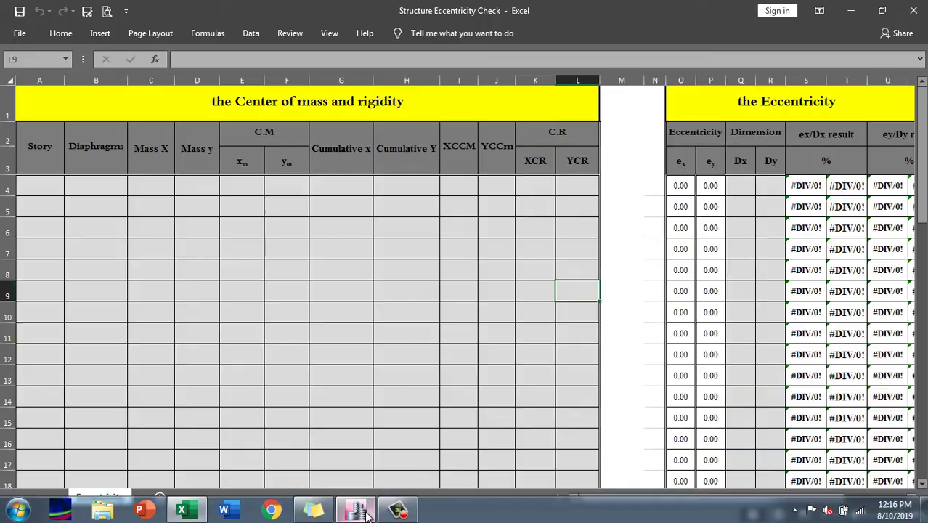
- Switch to the ETABS building model and inspect which groups the Analysis tables contain
{"action": "left_click", "coordinate": [355, 509]}
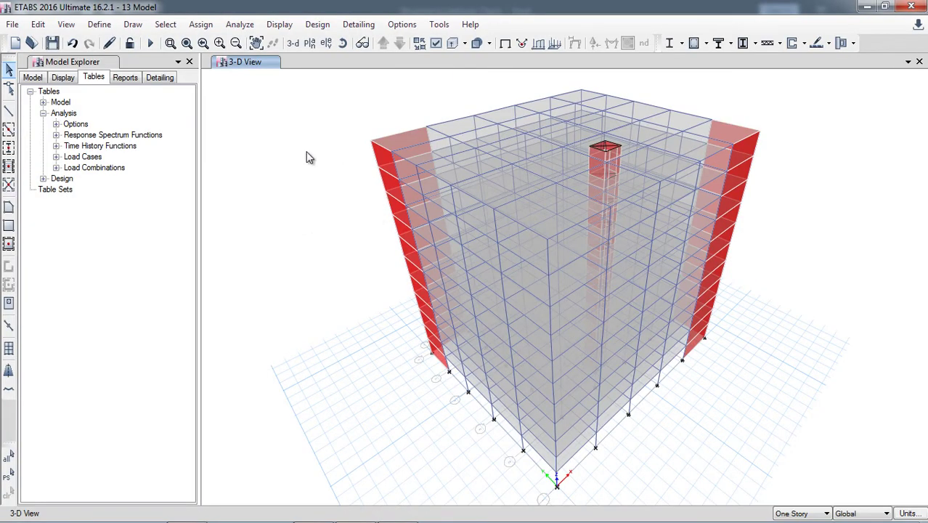
{"action": "left_click", "coordinate": [43, 114]}
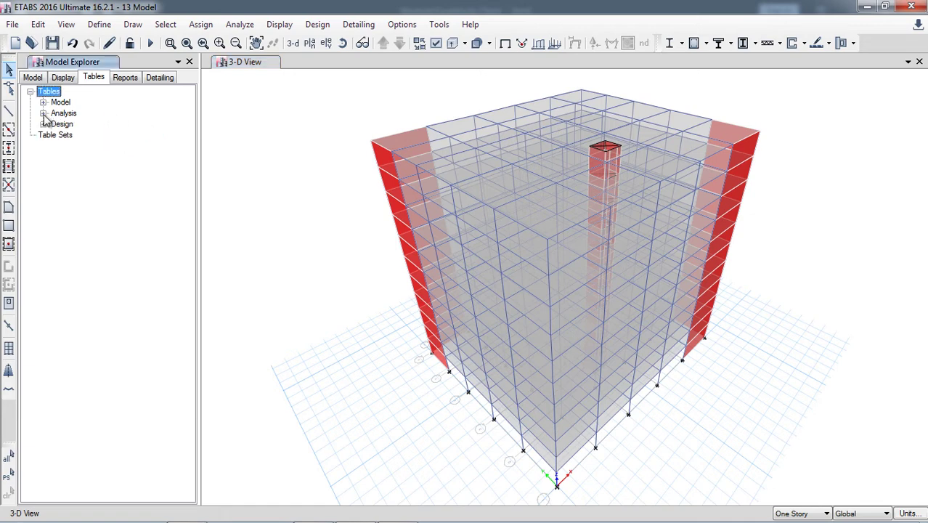
{"action": "left_click", "coordinate": [43, 114]}
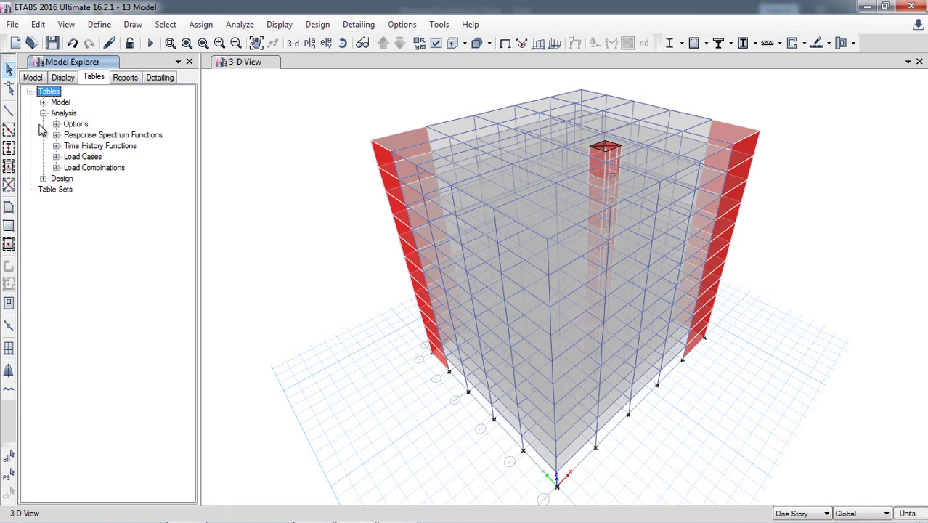
{"action": "left_click", "coordinate": [44, 114]}
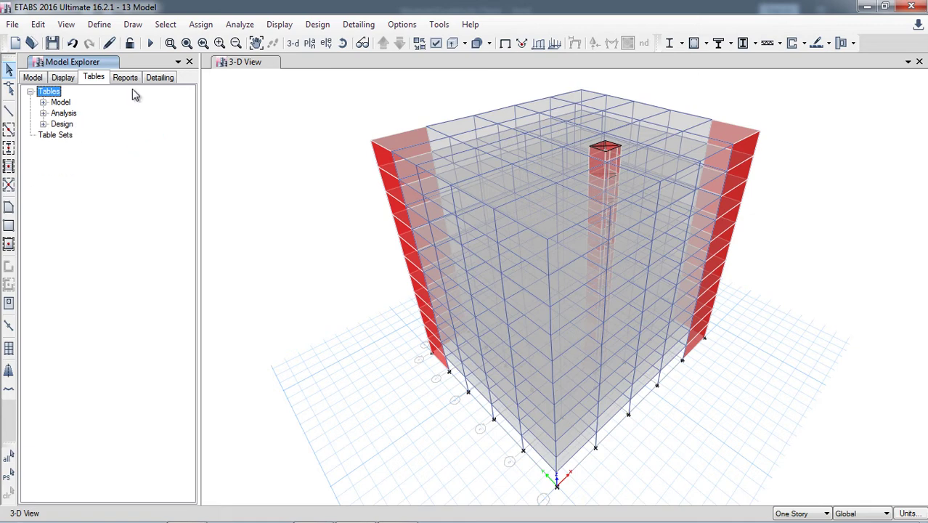
- Inspect the assignments of a Story11 roof slab, including its diaphragm, and close its information without changes
{"action": "left_click", "coordinate": [109, 42]}
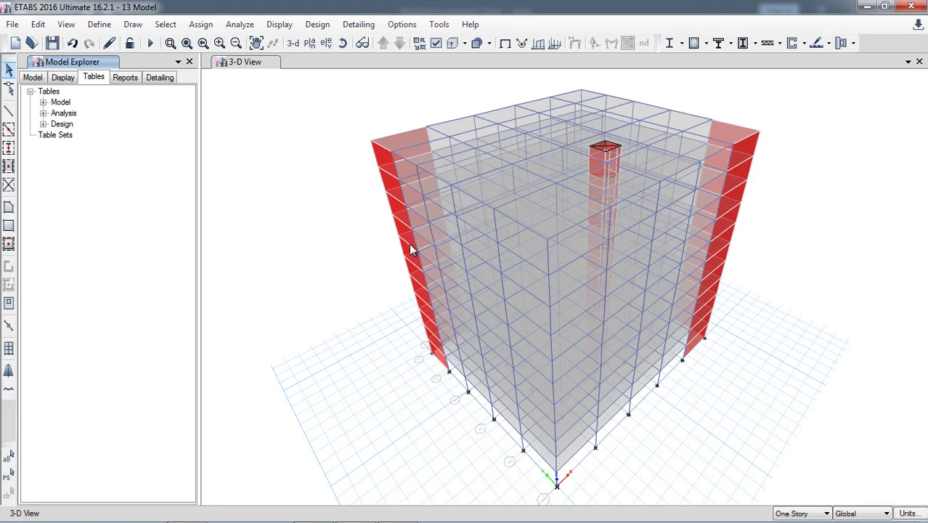
{"action": "right_click", "coordinate": [457, 135]}
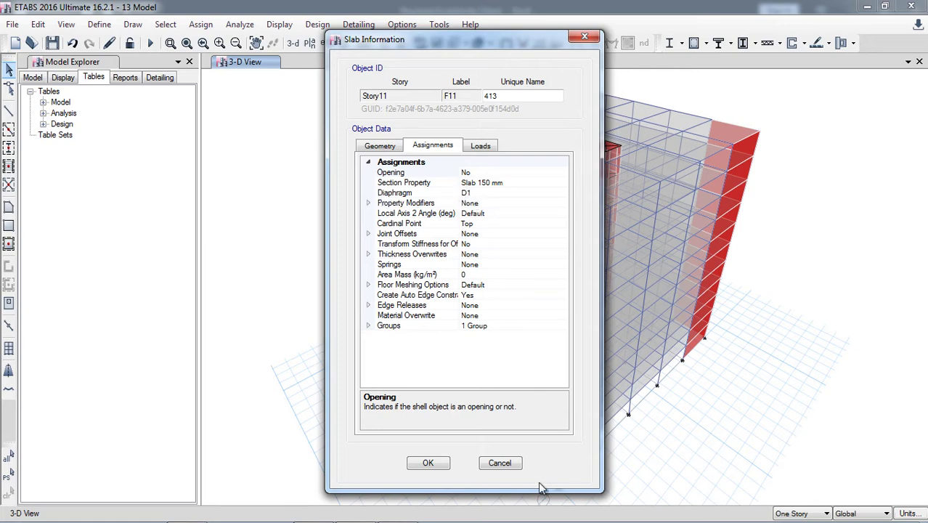
{"action": "left_click", "coordinate": [493, 465]}
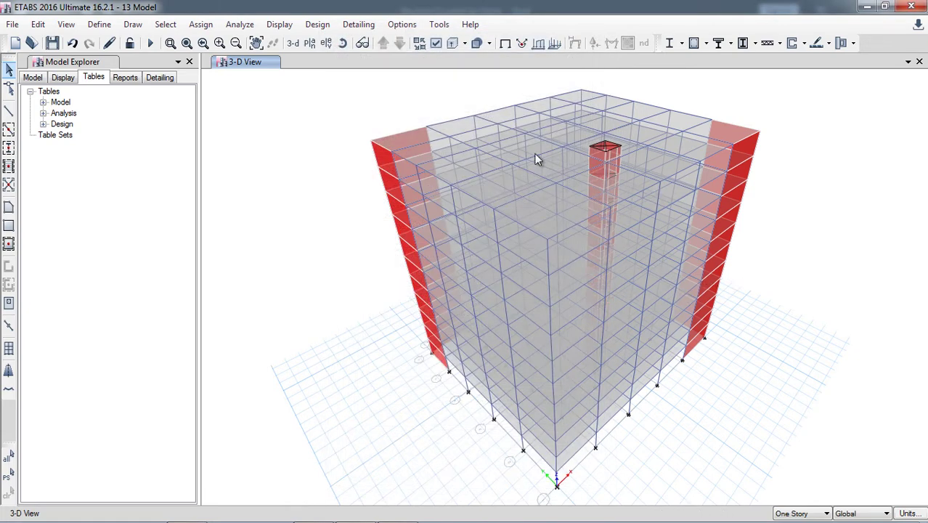
- Run the analysis for all load cases with Calculate Diaphragm Centers of Rigidity enabled
{"action": "left_click", "coordinate": [239, 24]}
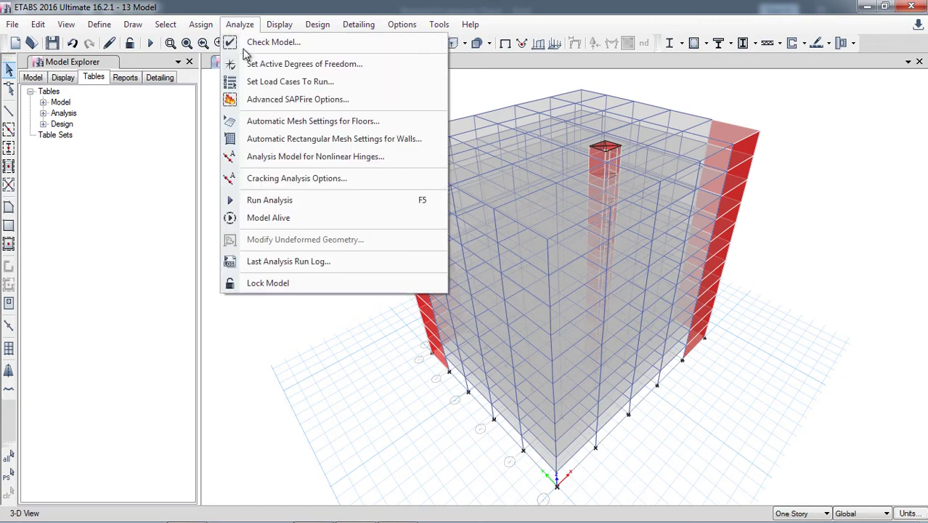
{"action": "left_click", "coordinate": [261, 81]}
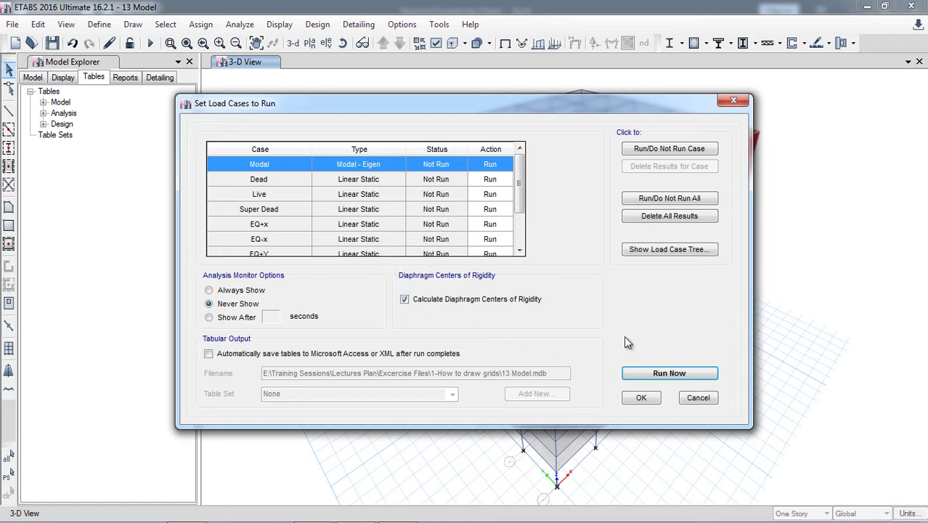
{"action": "left_click", "coordinate": [669, 373]}
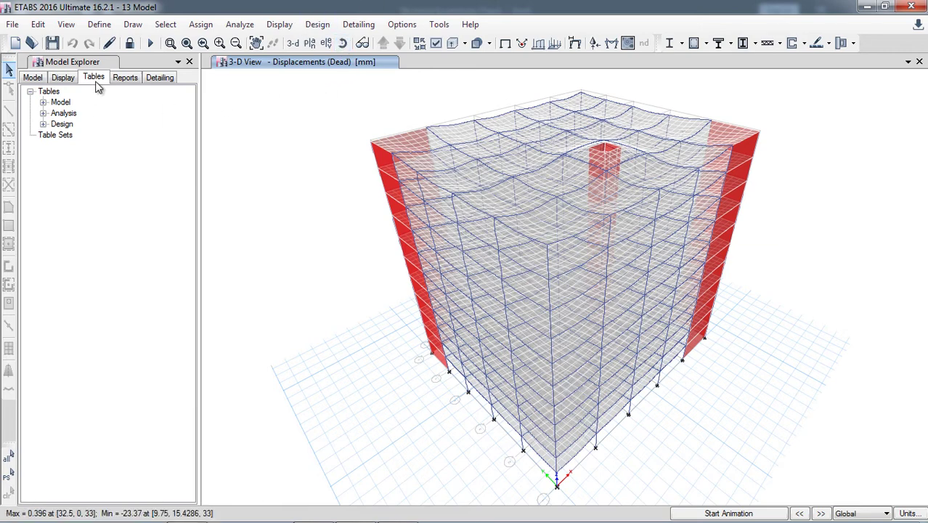
- Display the Centers of Mass and Rigidity table from the Structure Results of the analysis
{"action": "left_click", "coordinate": [43, 114]}
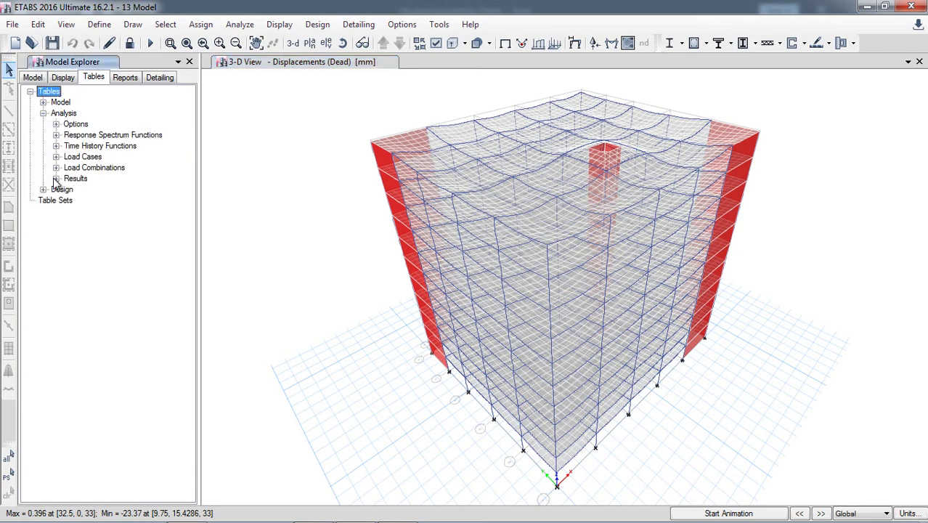
{"action": "left_click", "coordinate": [56, 179]}
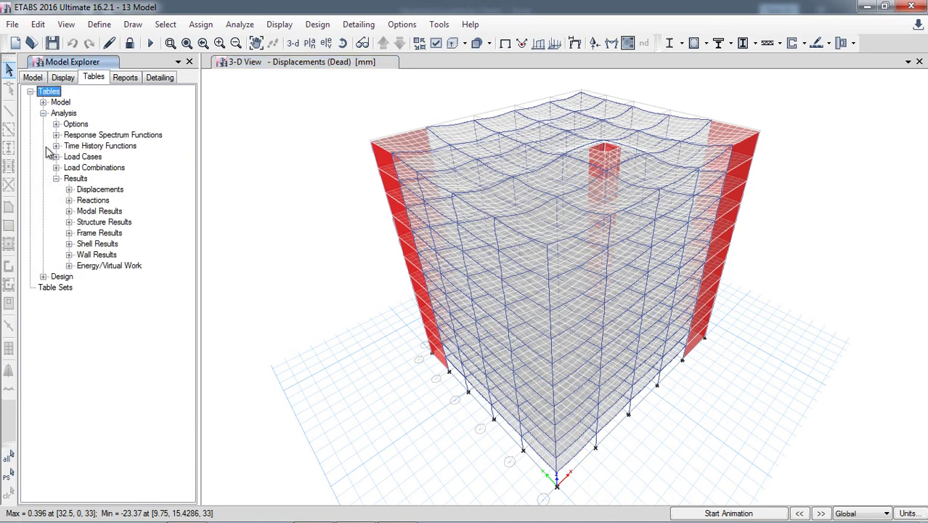
{"action": "left_click", "coordinate": [276, 26]}
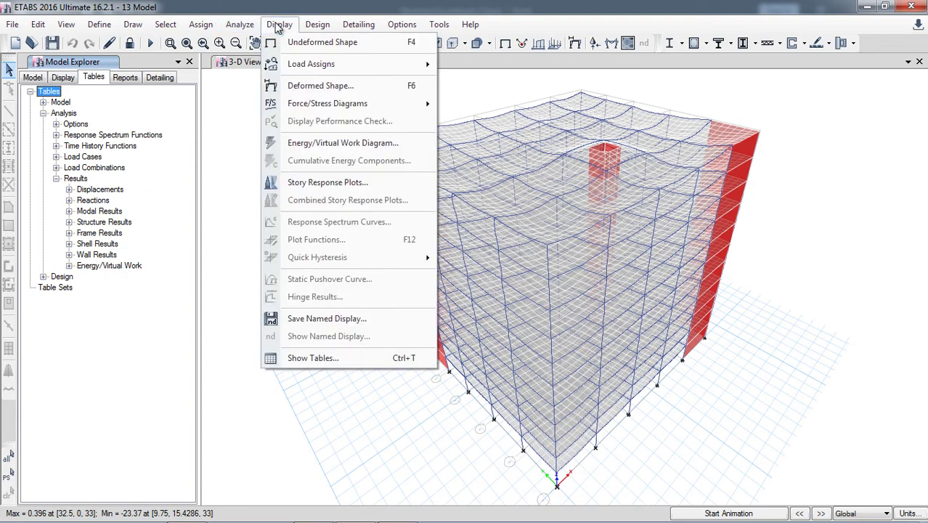
{"action": "left_click", "coordinate": [278, 24]}
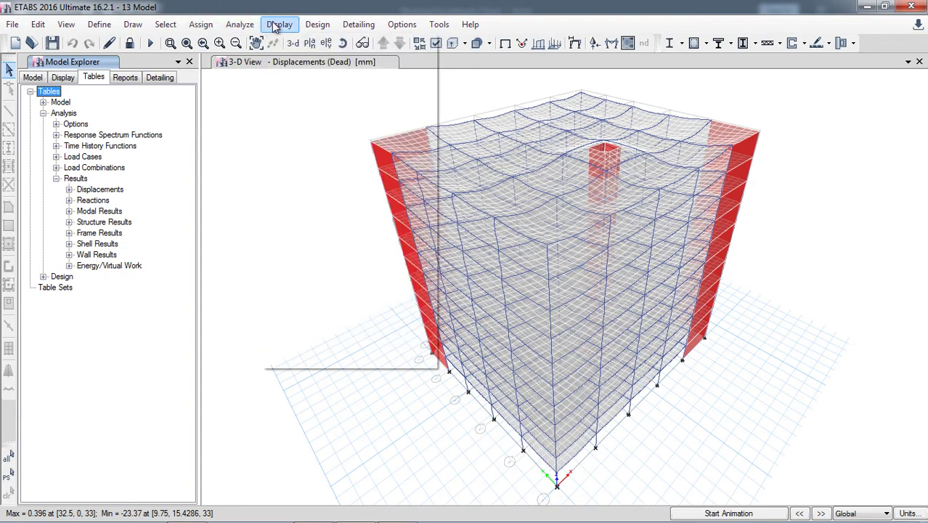
{"action": "left_click", "coordinate": [277, 25]}
{"action": "left_click", "coordinate": [315, 357]}
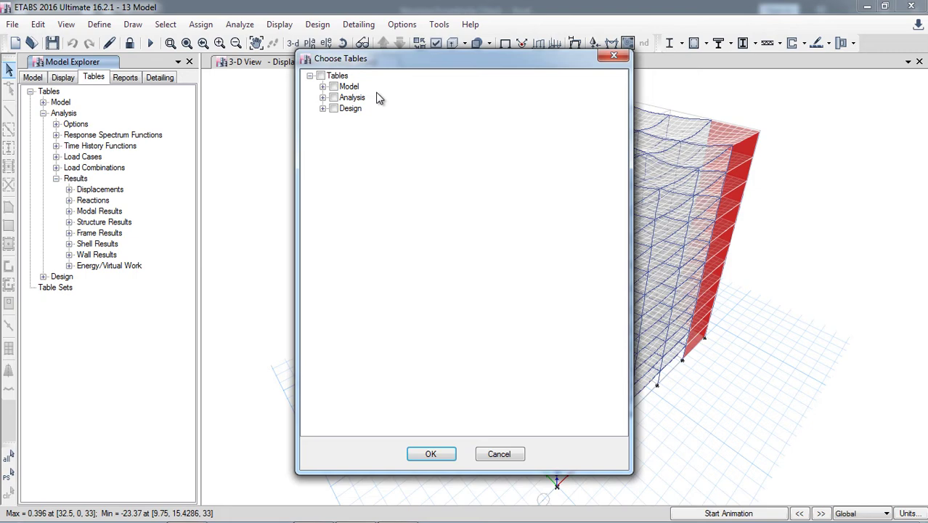
{"action": "left_click", "coordinate": [322, 97]}
{"action": "left_click", "coordinate": [335, 162]}
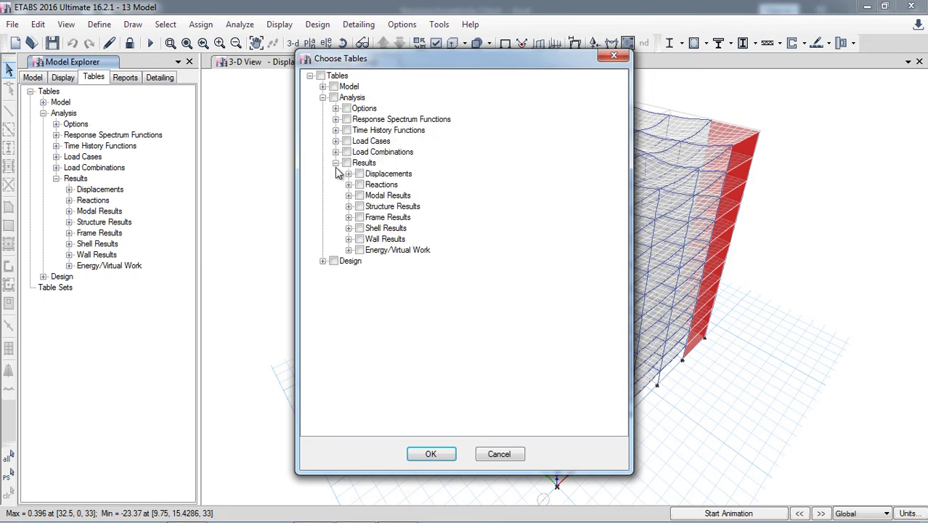
{"action": "left_click", "coordinate": [348, 207]}
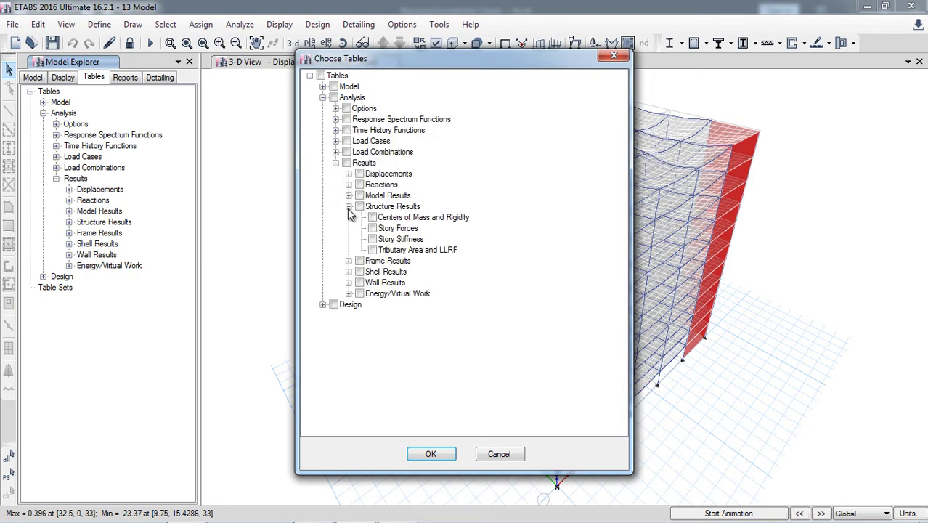
{"action": "left_click", "coordinate": [371, 217]}
{"action": "left_click", "coordinate": [430, 454]}
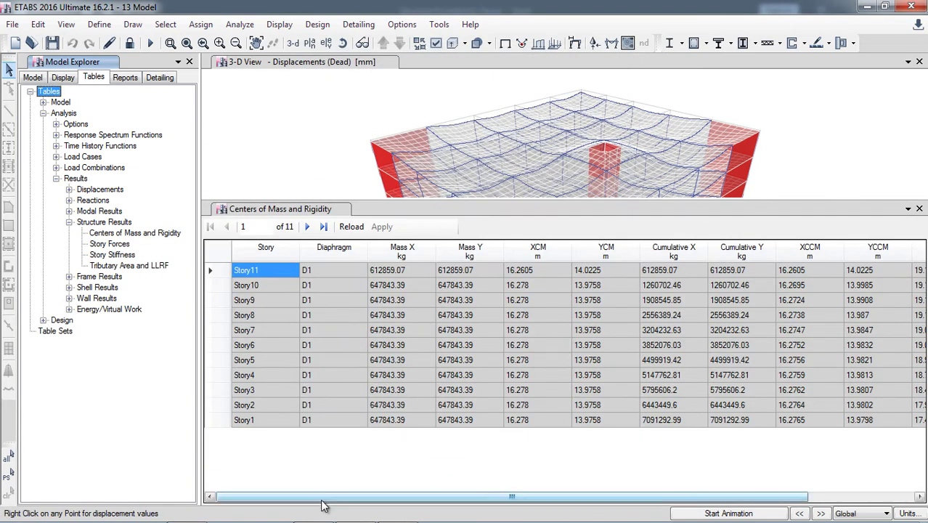
- Examine the mass, XCM, YCM, cumulative, XCCM, YCCM, XCR and YCR columns for every story in the table
{"action": "mouse_move", "coordinate": [323, 497]}
{"action": "left_mouse_down"}
{"action": "mouse_move", "coordinate": [375, 497]}
{"action": "mouse_move", "coordinate": [332, 497]}
{"action": "left_mouse_up"}
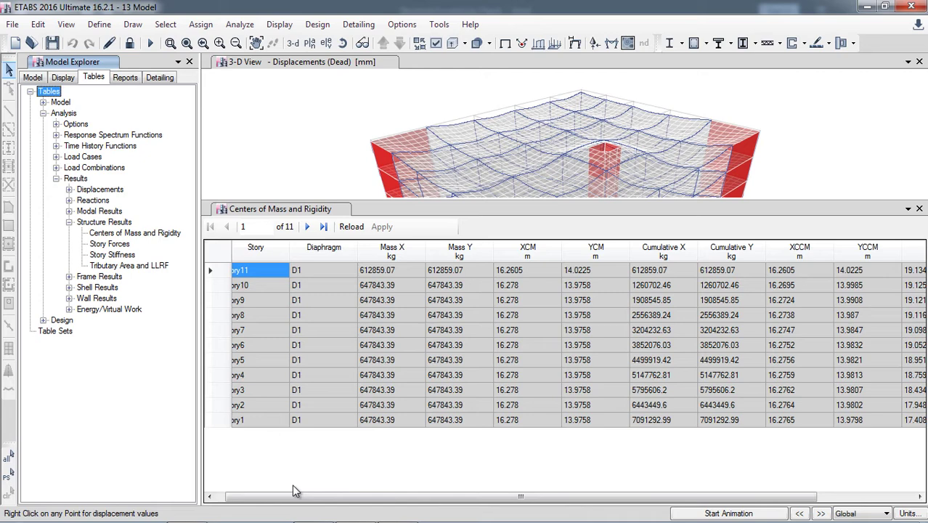
{"action": "left_click_drag", "start_coordinate": [269, 500], "coordinate": [260, 501]}
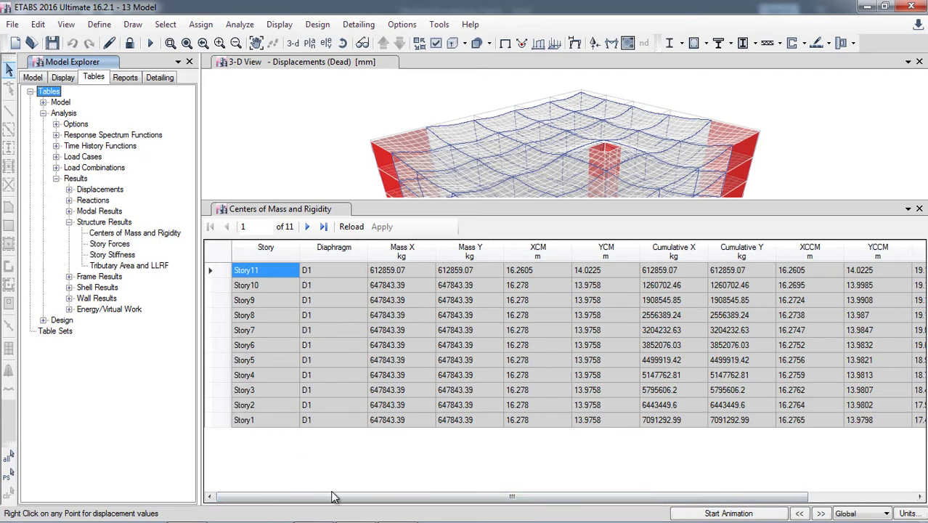
{"action": "left_click_drag", "start_coordinate": [334, 501], "coordinate": [391, 501]}
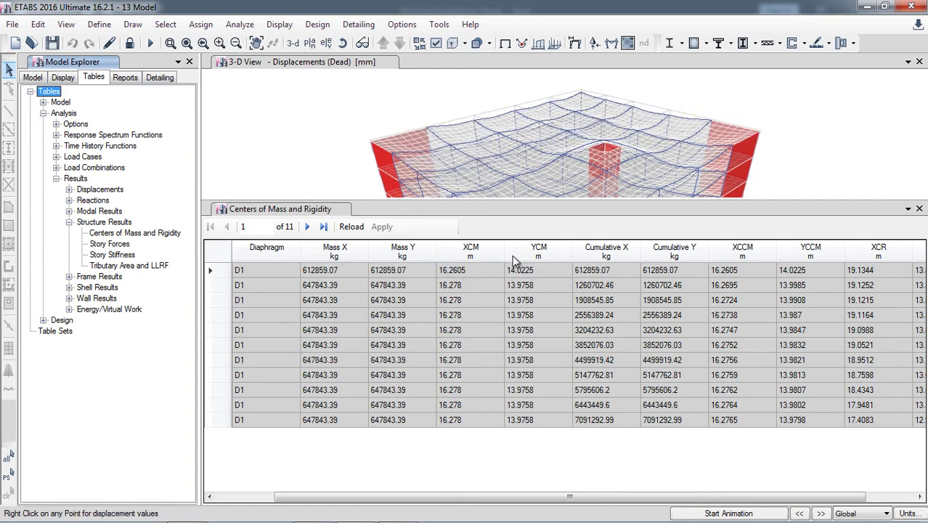
{"action": "left_click_drag", "start_coordinate": [556, 497], "coordinate": [602, 505]}
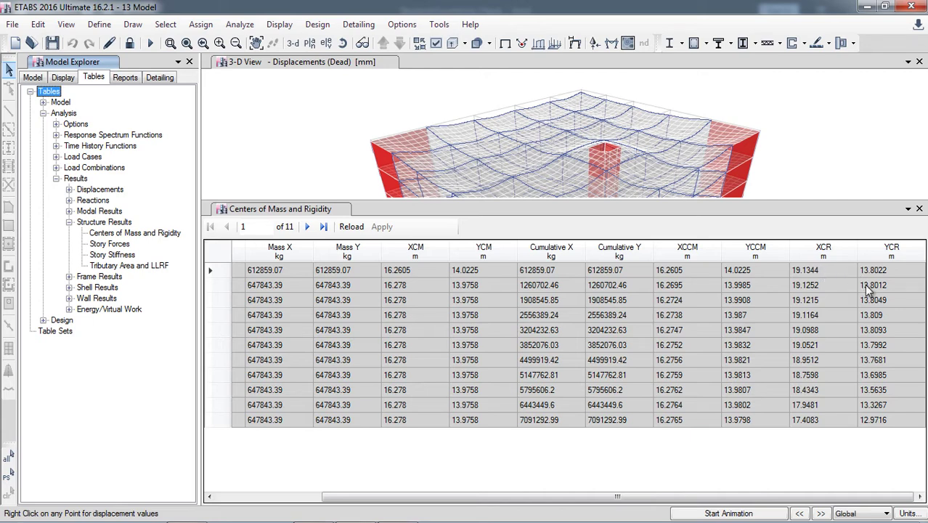
- Copy all rows and columns of the Centers of Mass and Rigidity table, from Story11 down to Story1
{"action": "left_click_drag", "start_coordinate": [789, 500], "coordinate": [684, 499]}
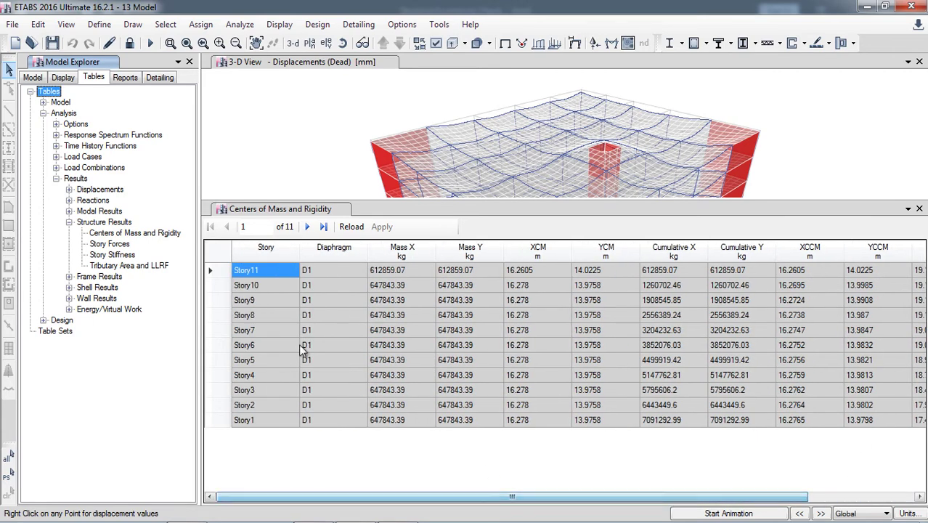
{"action": "left_click_drag", "start_coordinate": [272, 270], "coordinate": [845, 343]}
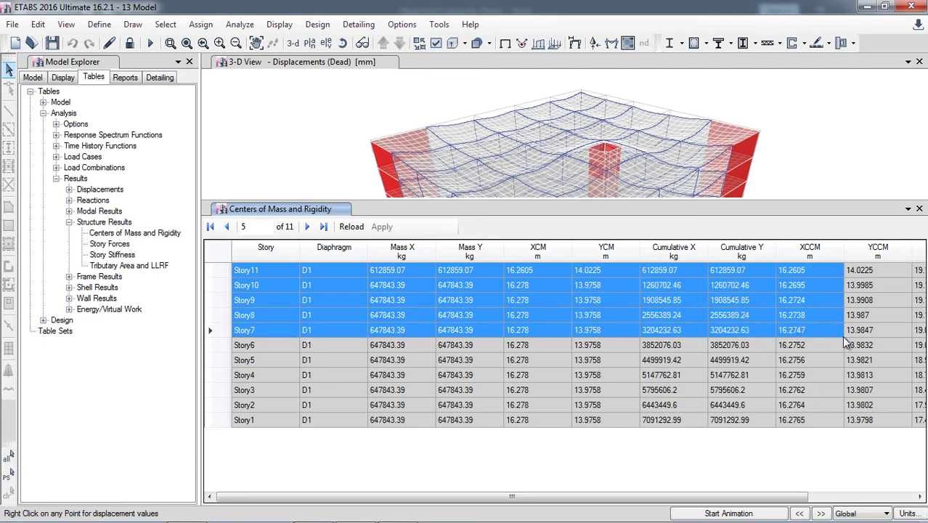
{"action": "left_click", "coordinate": [212, 254]}
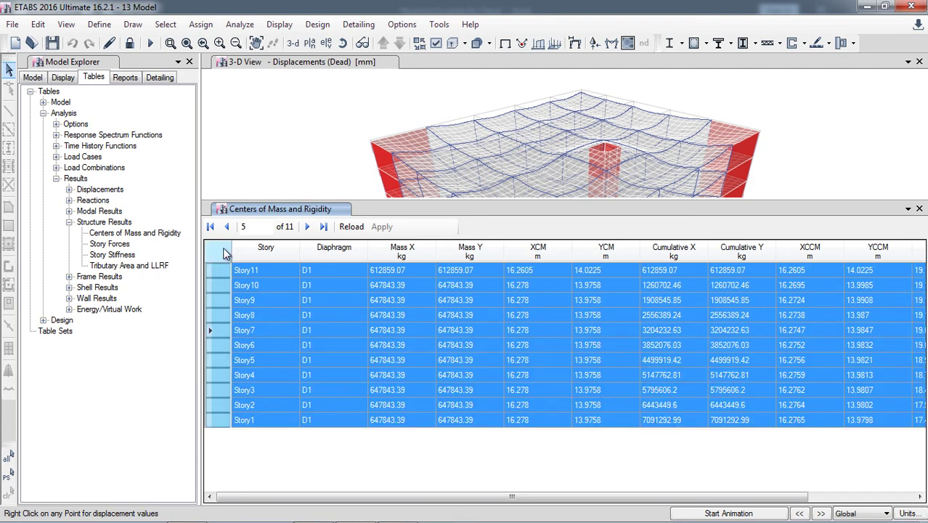
{"action": "left_click", "coordinate": [379, 390]}
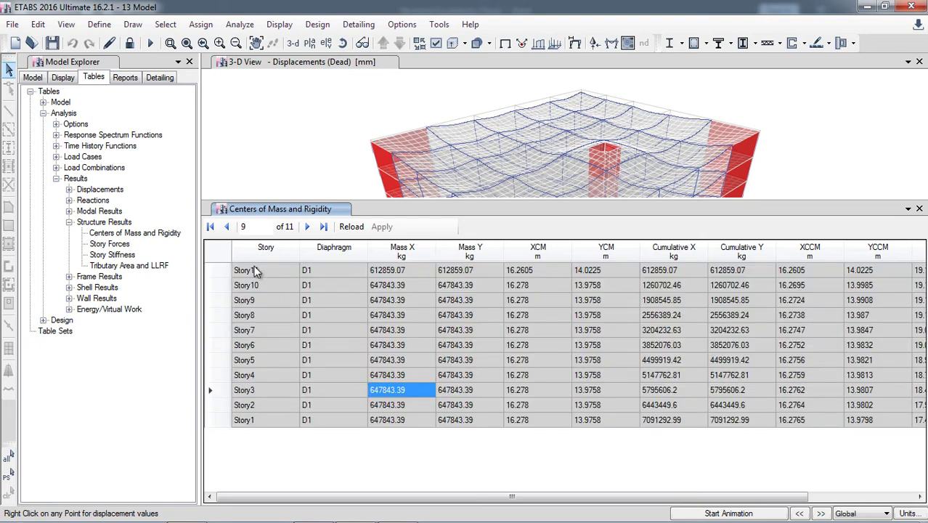
{"action": "left_click_drag", "start_coordinate": [253, 268], "coordinate": [922, 421]}
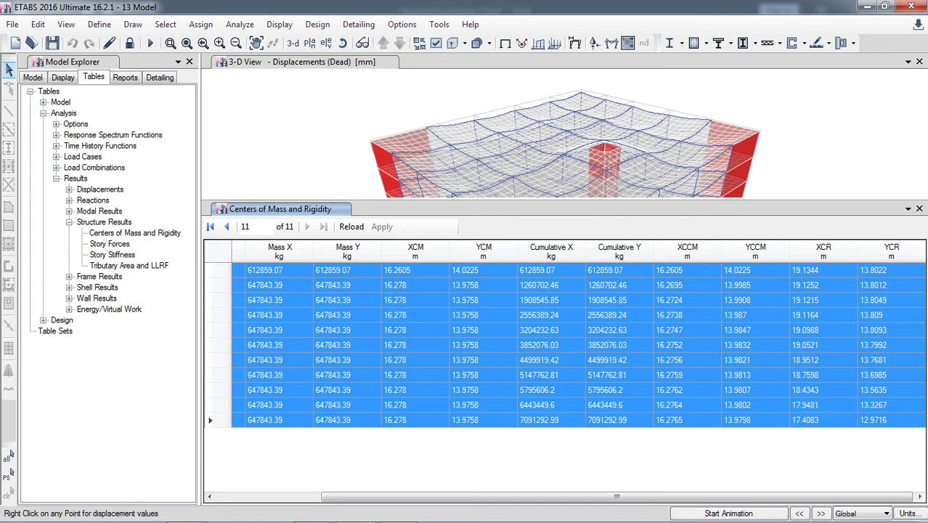
{"action": "right_click", "coordinate": [611, 291]}
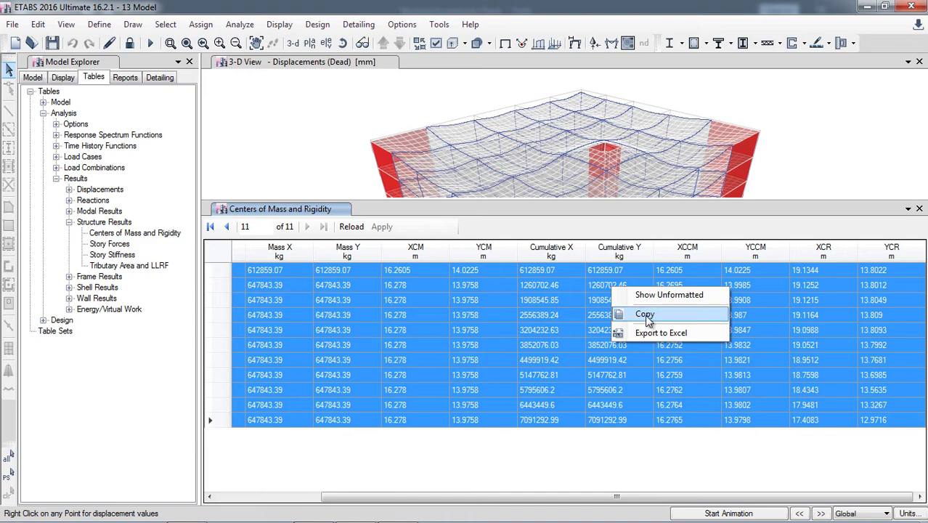
{"action": "left_click", "coordinate": [648, 318]}
- Switch to the Structure Eccentricity Check workbook in Excel and paste the copied table at A4, matching the destination formatting
{"action": "left_click", "coordinate": [182, 512]}
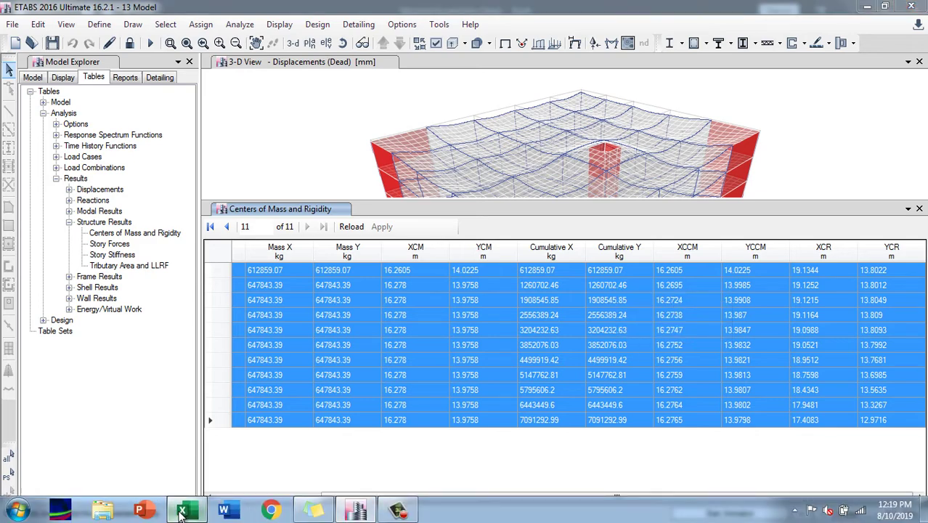
{"action": "left_click", "coordinate": [24, 188]}
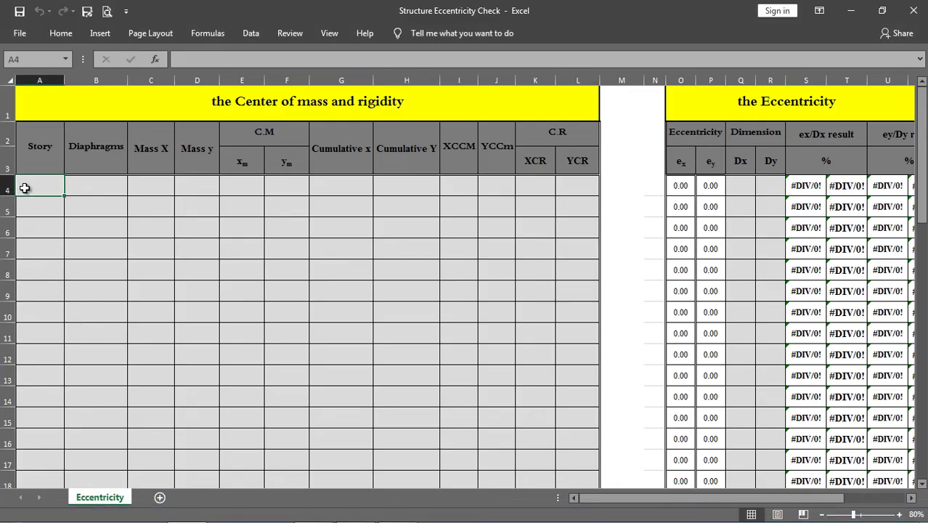
{"action": "right_click", "coordinate": [24, 188]}
{"action": "left_click", "coordinate": [72, 245]}
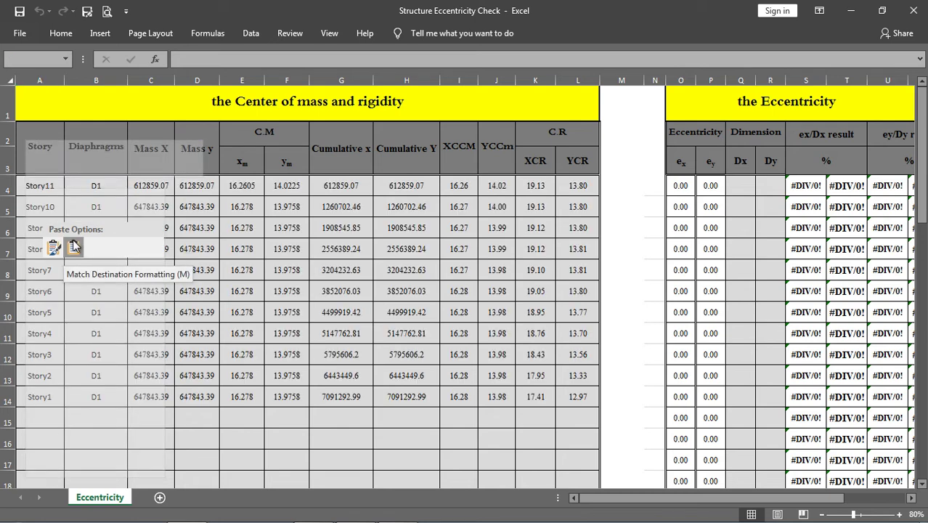
{"action": "left_click", "coordinate": [72, 246]}
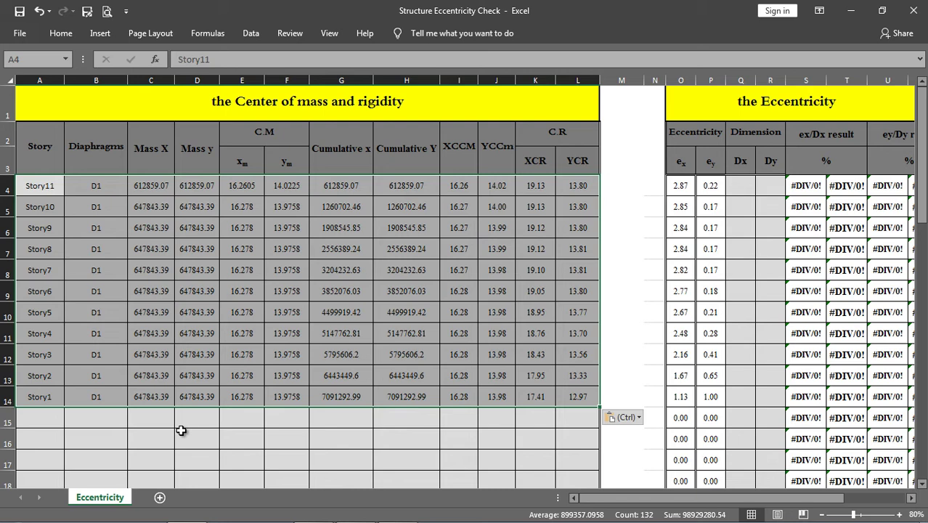
{"action": "left_click", "coordinate": [181, 431]}
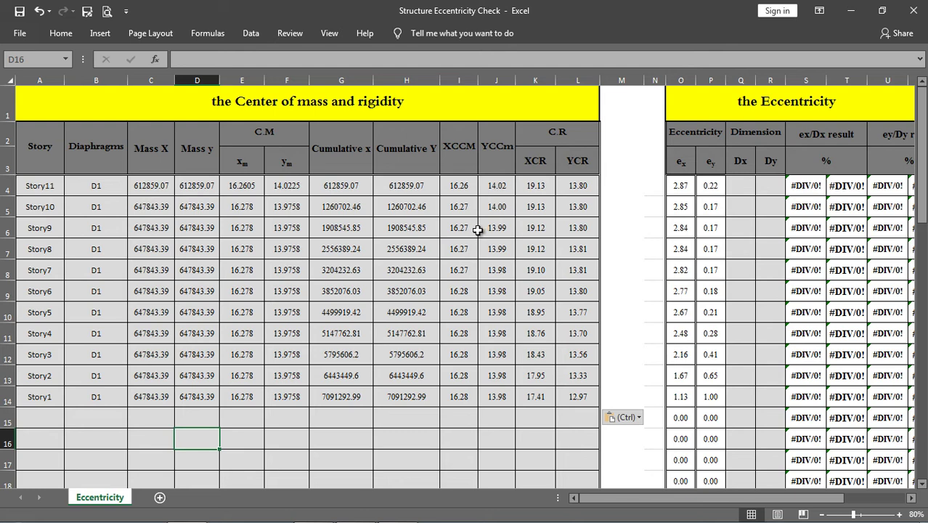
- Examine the ex and ey eccentricity formulas for Story11 in O4 and P4, leaving them unedited
{"action": "left_click", "coordinate": [683, 184]}
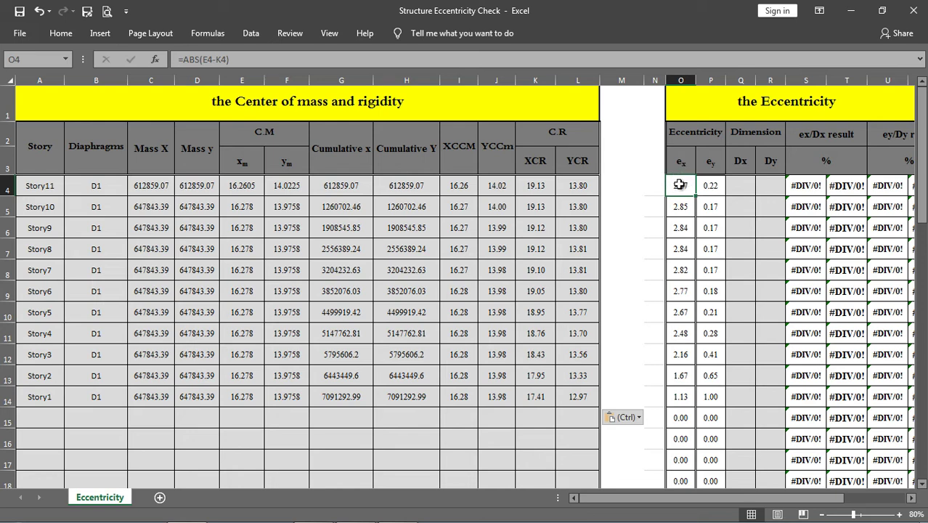
{"action": "double_click", "coordinate": [678, 184]}
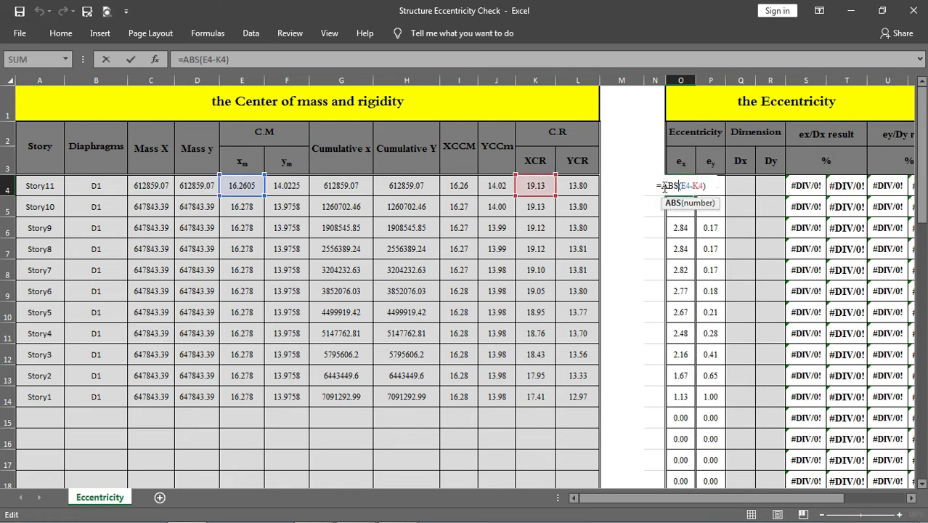
{"action": "key", "text": "Escape"}
{"action": "double_click", "coordinate": [699, 185]}
{"action": "key", "text": "Escape"}
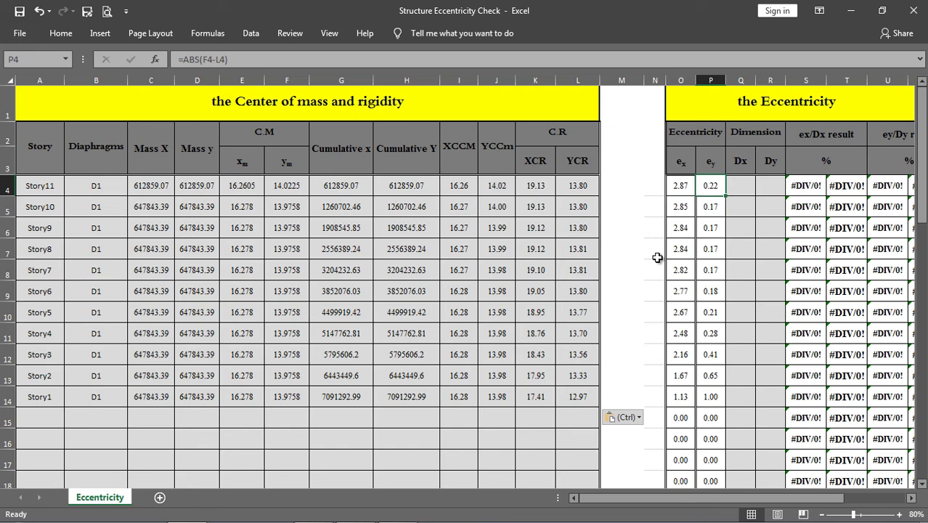
{"action": "scroll", "coordinate": [632, 403], "scroll_direction": "down", "scroll_amount": 3}
{"action": "scroll", "coordinate": [632, 412], "scroll_direction": "up", "scroll_amount": 3}
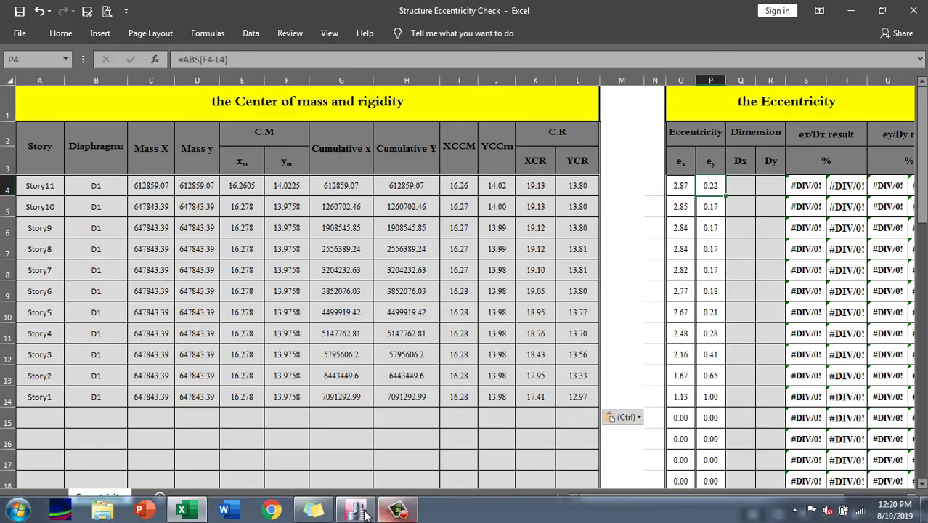
- Switch to ETABS and look up the outermost X and Y ordinates in the data of grid system G1
{"action": "left_click", "coordinate": [355, 510]}
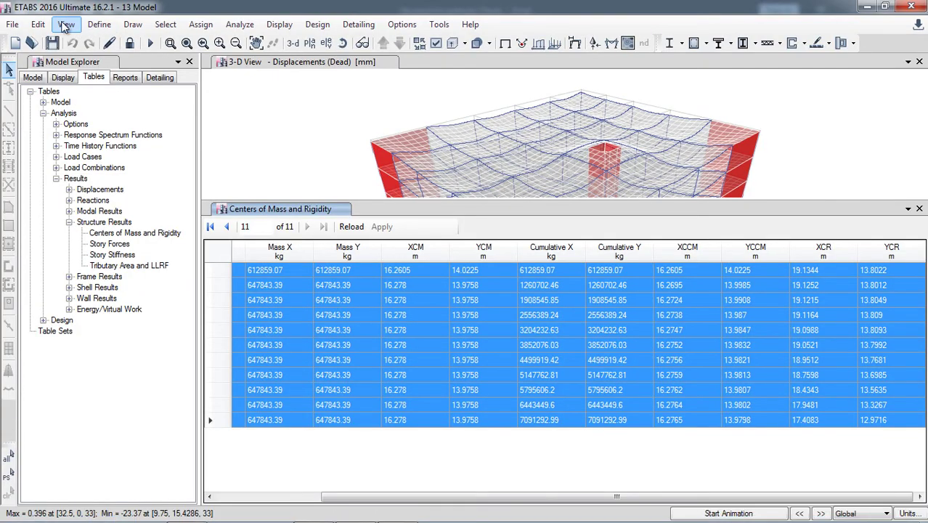
{"action": "left_click", "coordinate": [38, 24]}
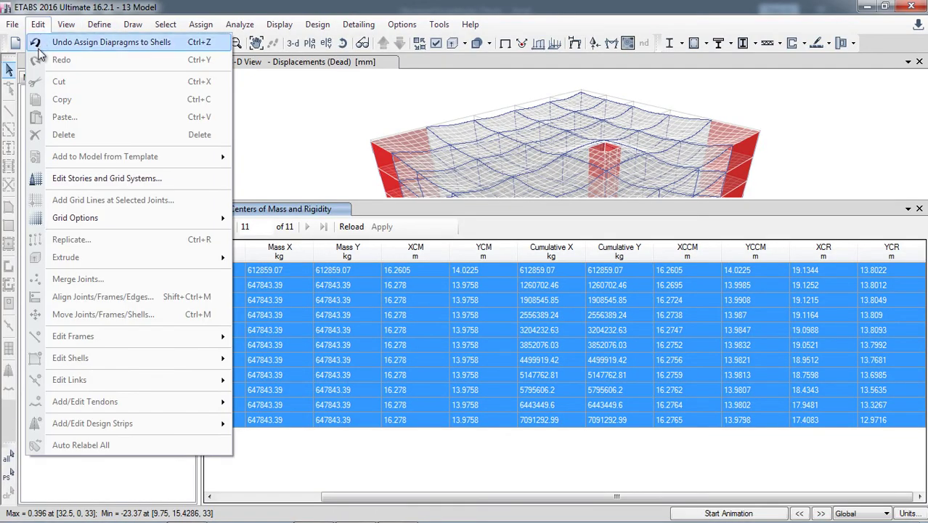
{"action": "left_click", "coordinate": [84, 180]}
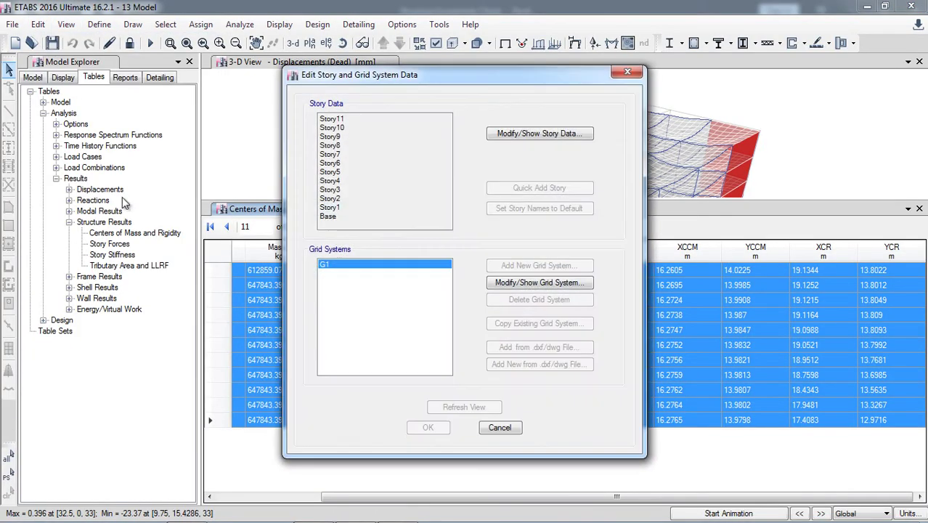
{"action": "left_click", "coordinate": [528, 285]}
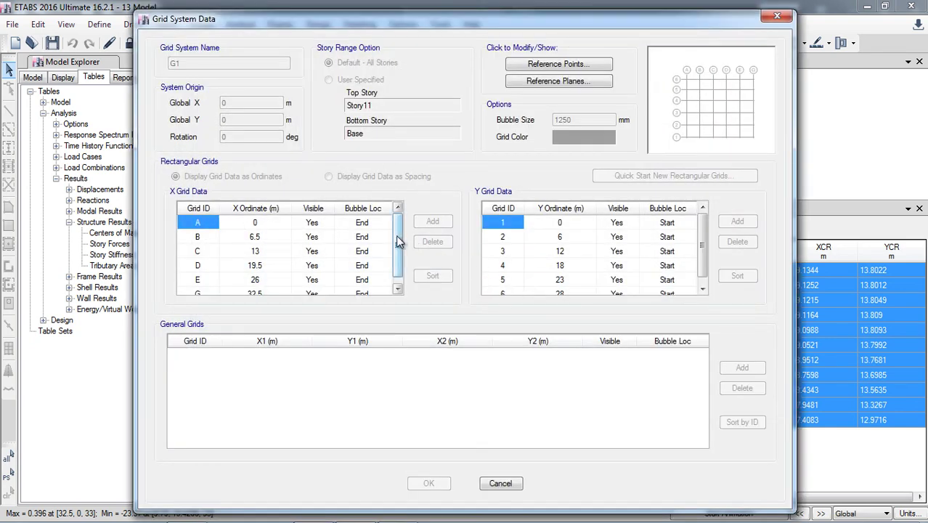
{"action": "scroll", "coordinate": [398, 242], "scroll_direction": "down", "scroll_amount": 1}
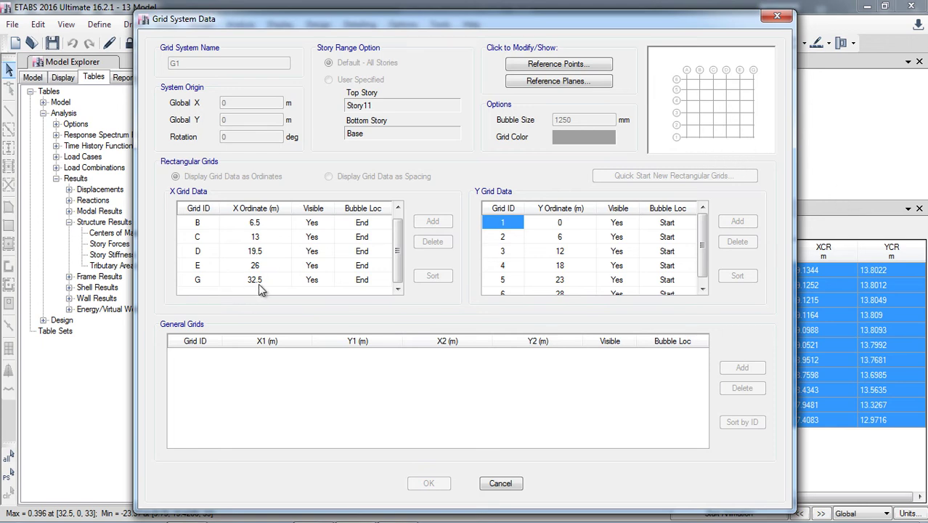
{"action": "scroll", "coordinate": [696, 279], "scroll_direction": "down", "scroll_amount": 1}
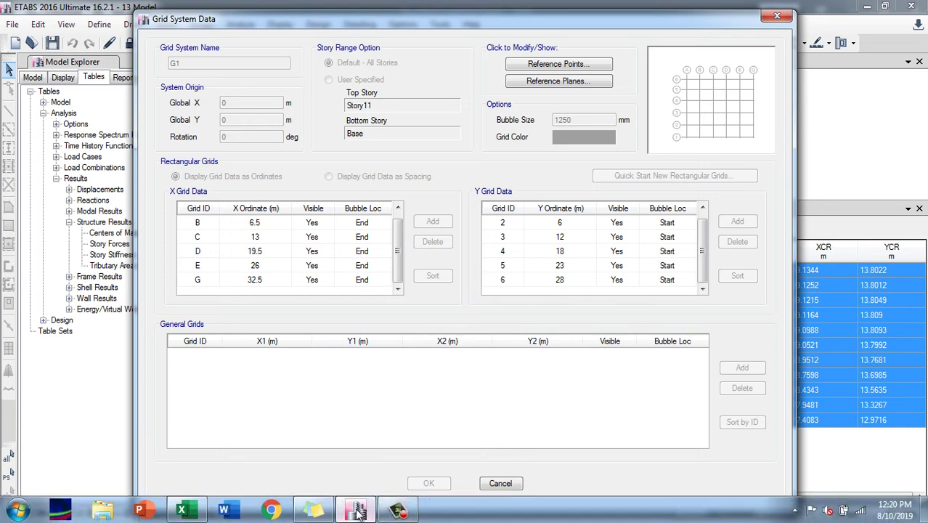
- Back in Excel, enter Dx 32.5 and Dy 28 for Story11 and fill both dimensions down to Story1
{"action": "left_click", "coordinate": [201, 512]}
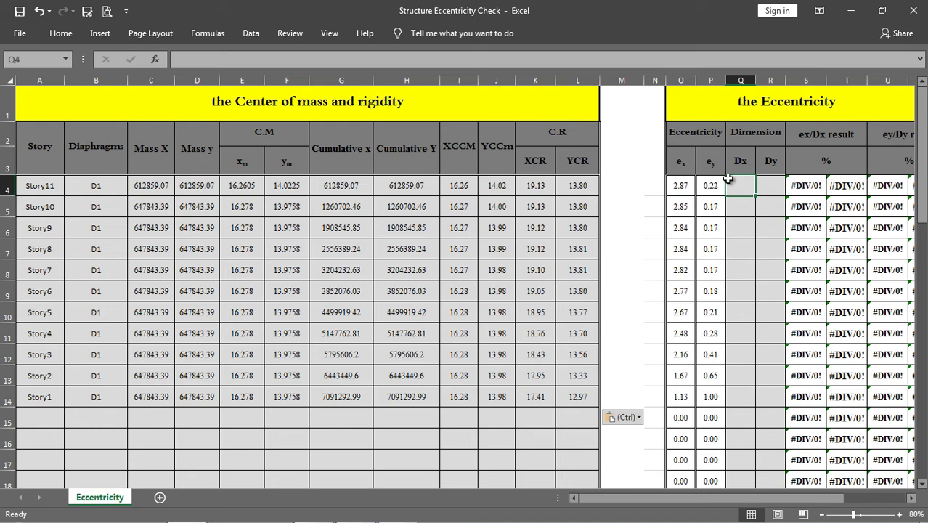
{"action": "type", "text": "32.5"}
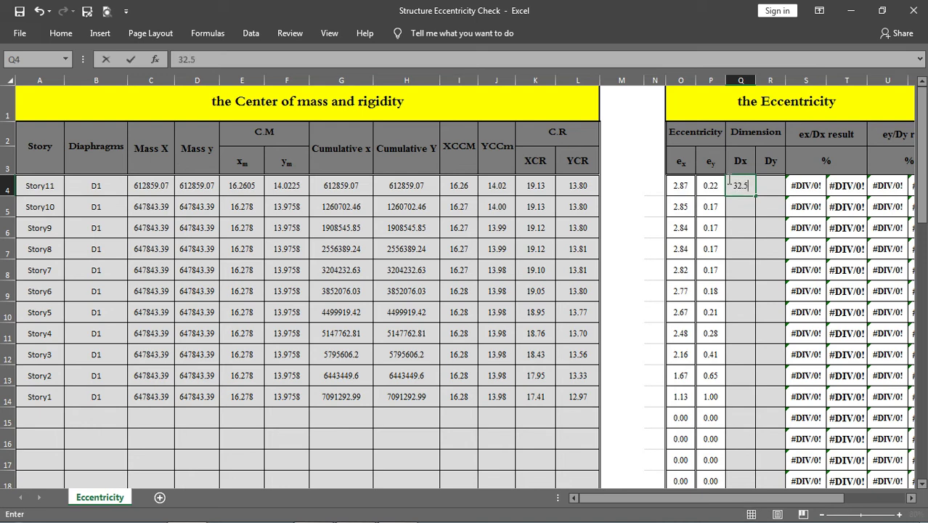
{"action": "key", "text": "Tab"}
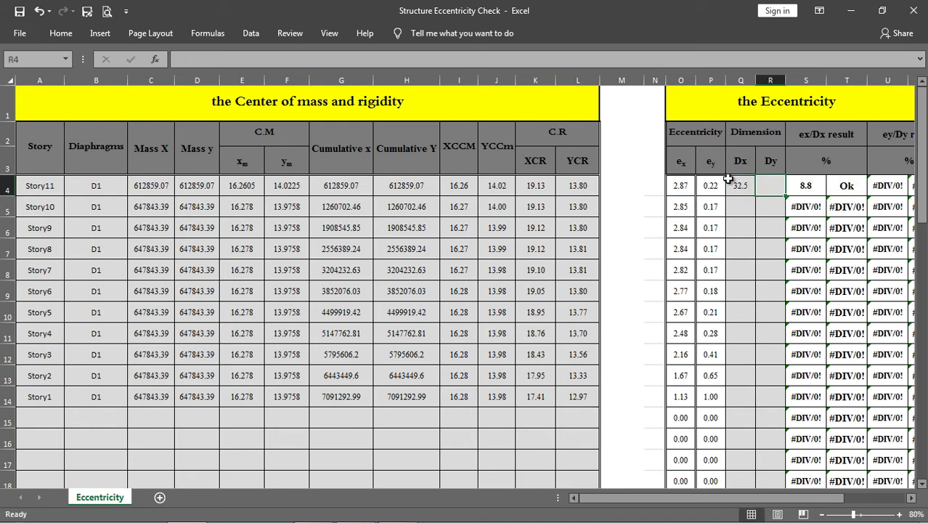
{"action": "type", "text": "28"}
{"action": "key", "text": "Return"}
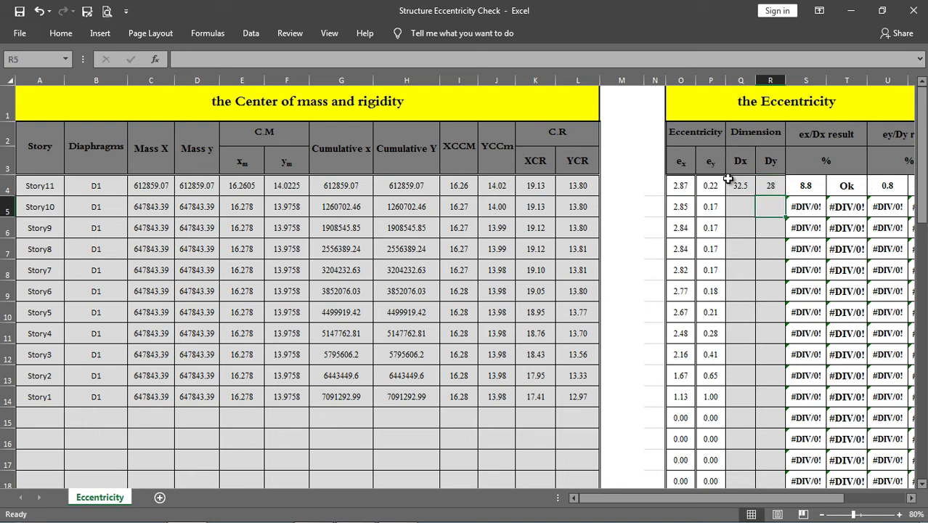
{"action": "left_click_drag", "start_coordinate": [741, 183], "coordinate": [786, 401]}
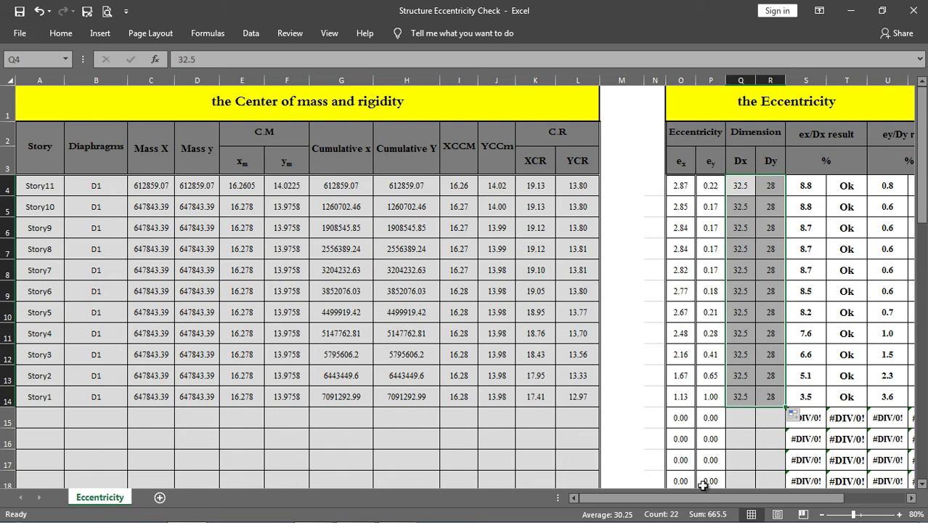
- Clear the contents of the unused eccentricity rows below Story1, cells O15 through V22
{"action": "left_click_drag", "start_coordinate": [701, 498], "coordinate": [750, 505]}
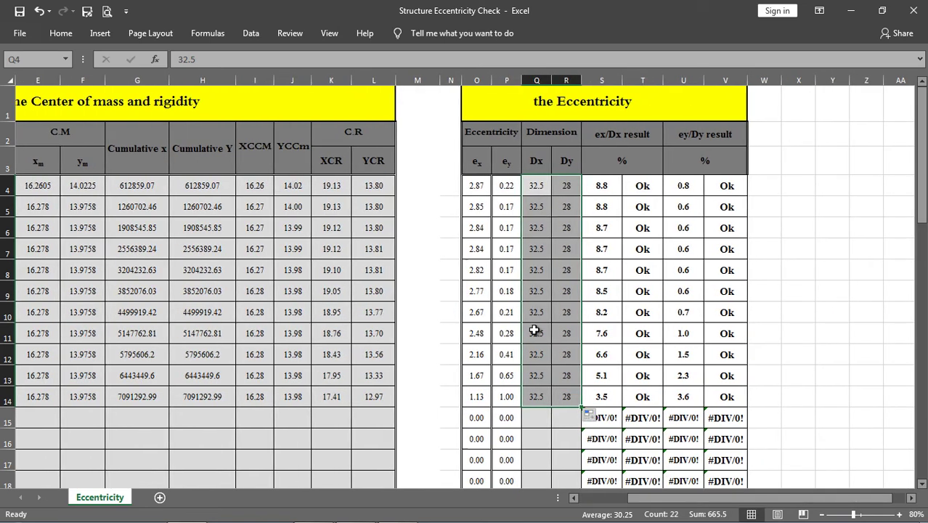
{"action": "scroll", "coordinate": [534, 331], "scroll_direction": "down", "scroll_amount": 2}
{"action": "left_click_drag", "start_coordinate": [468, 267], "coordinate": [732, 414]}
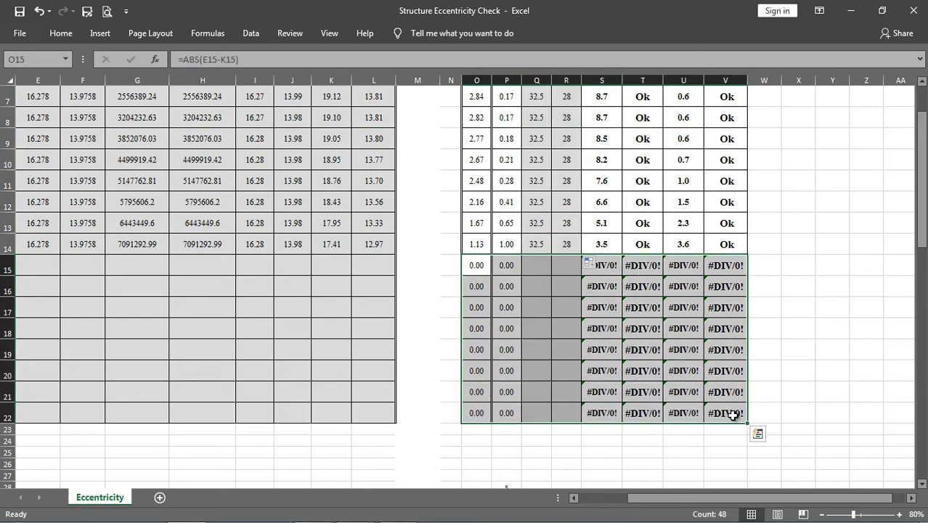
{"action": "key", "text": "Delete"}
{"action": "scroll", "coordinate": [698, 395], "scroll_direction": "up", "scroll_amount": 2}
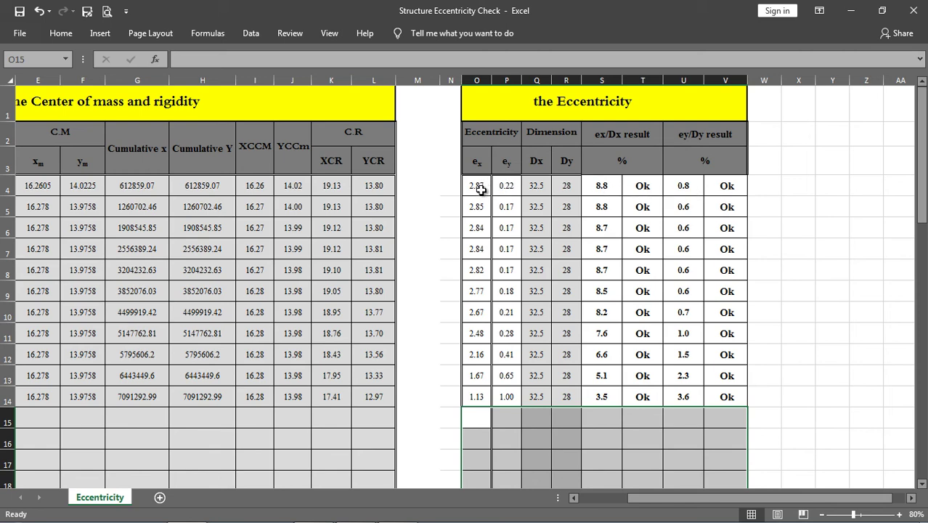
- Examine the Story11 ex/Dx percentage formula in S4 and its acceptance check formula in T4 without editing them
{"action": "double_click", "coordinate": [592, 187]}
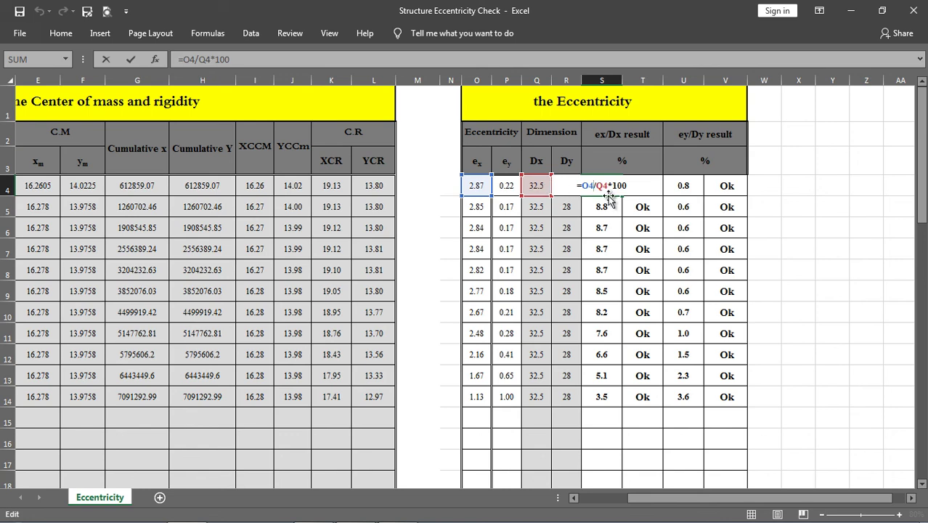
{"action": "key", "text": "Escape"}
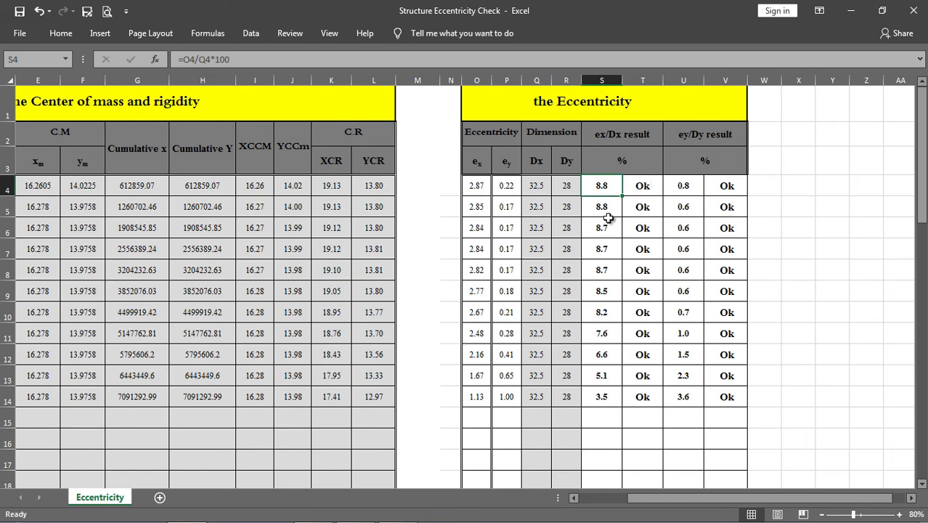
{"action": "left_click", "coordinate": [641, 184]}
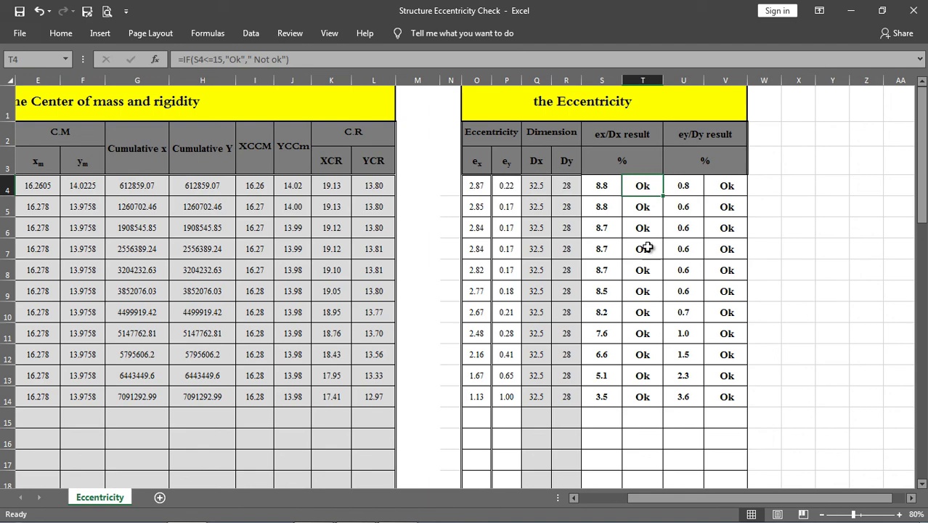